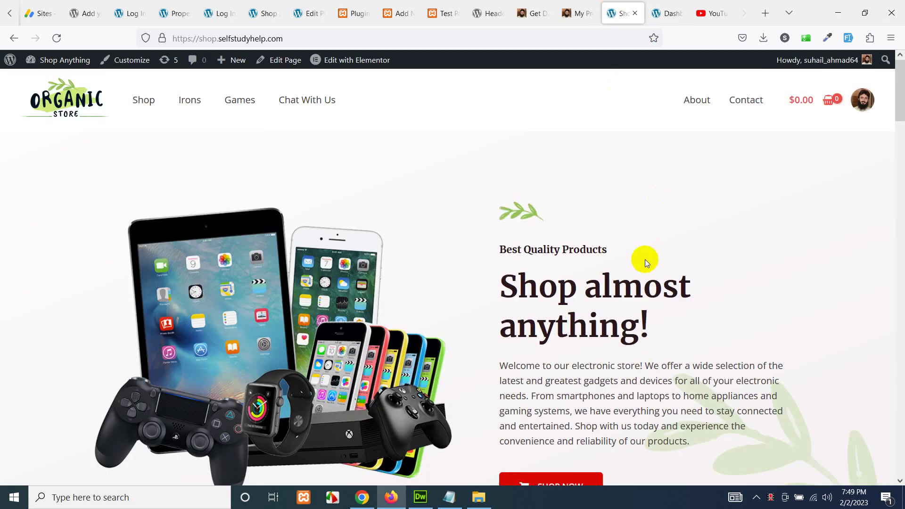
Scroll the homepage to Latest Products and open the Orzly carry case product
scroll(645, 259, "down", 10)
scroll(709, 244, "down", 4)
scroll(613, 335, "up", 4)
scroll(640, 329, "down", 3)
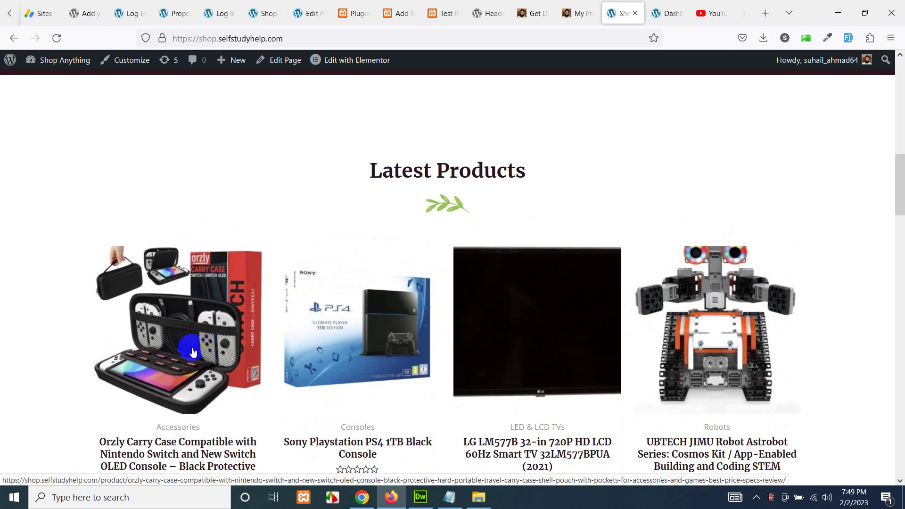
scroll(189, 363, "down", 3)
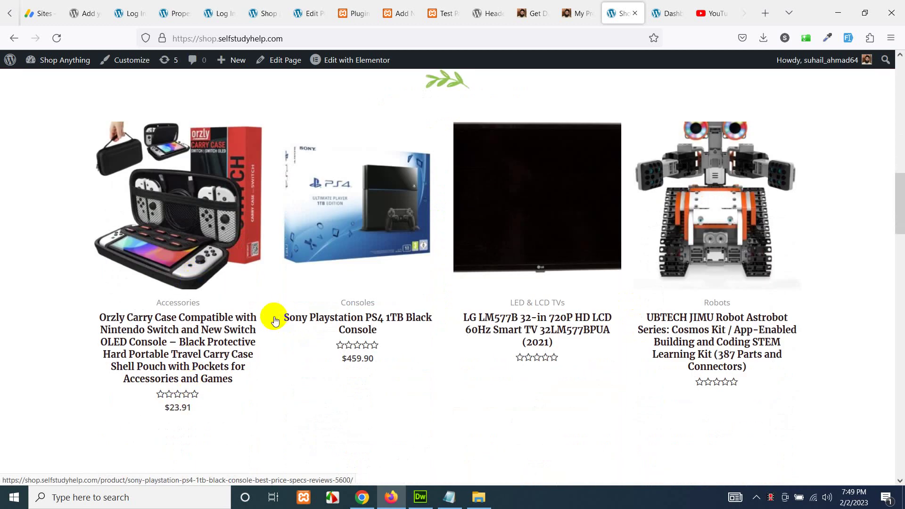
scroll(288, 324, "down", 2)
scroll(286, 320, "down", 2)
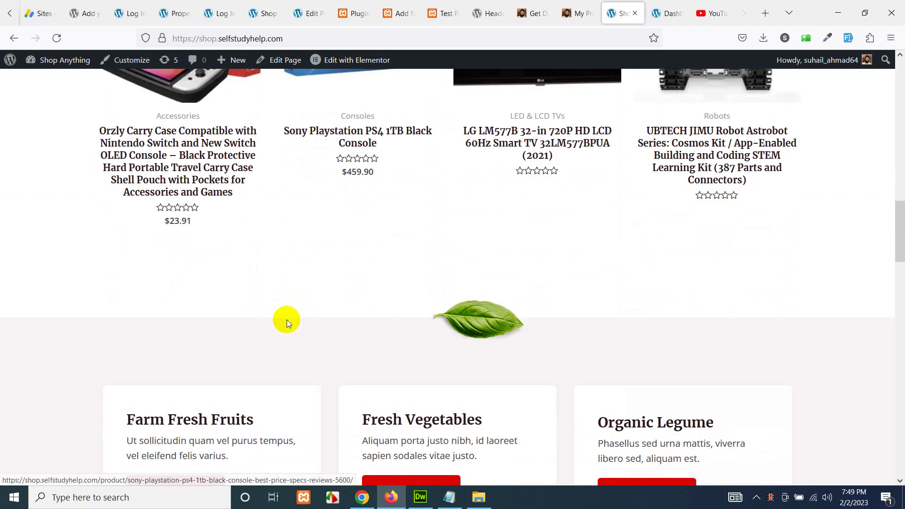
scroll(287, 320, "up", 6)
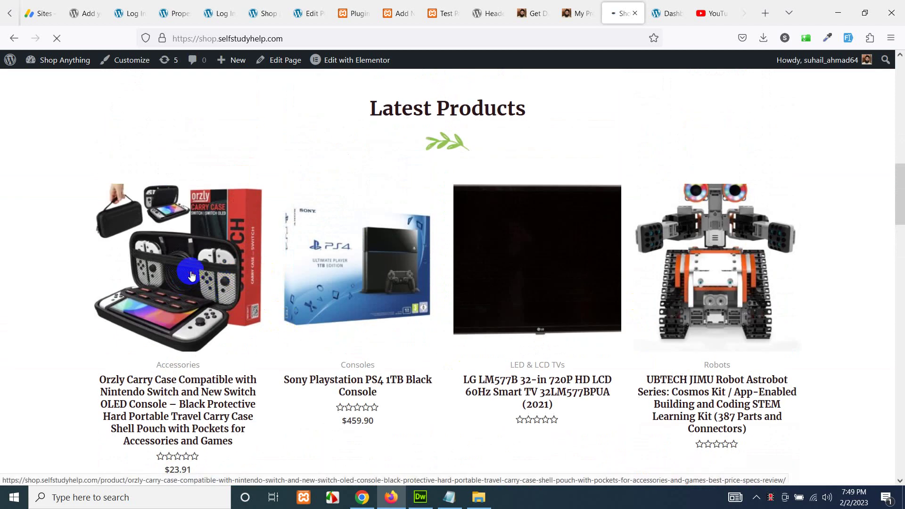
left_click(193, 275)
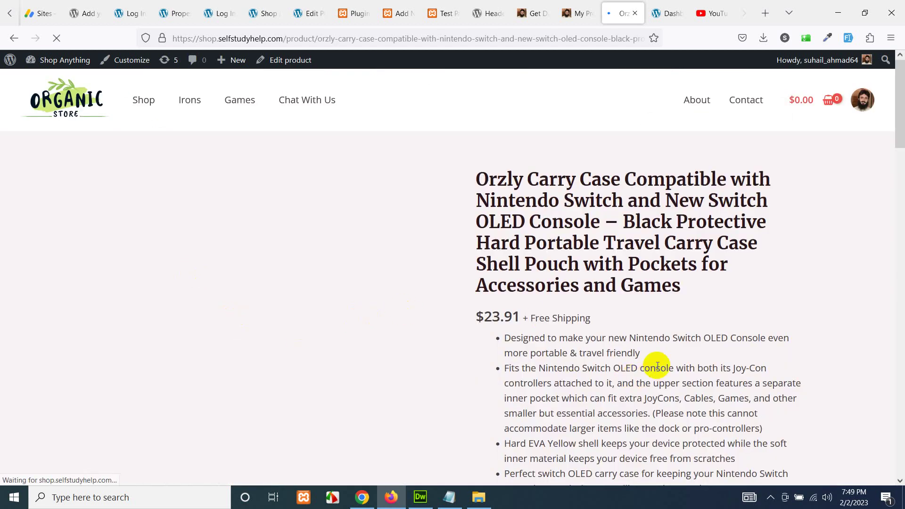
Look over the product's bullet-point description, SKU and Additional information tab
scroll(658, 366, "down", 3)
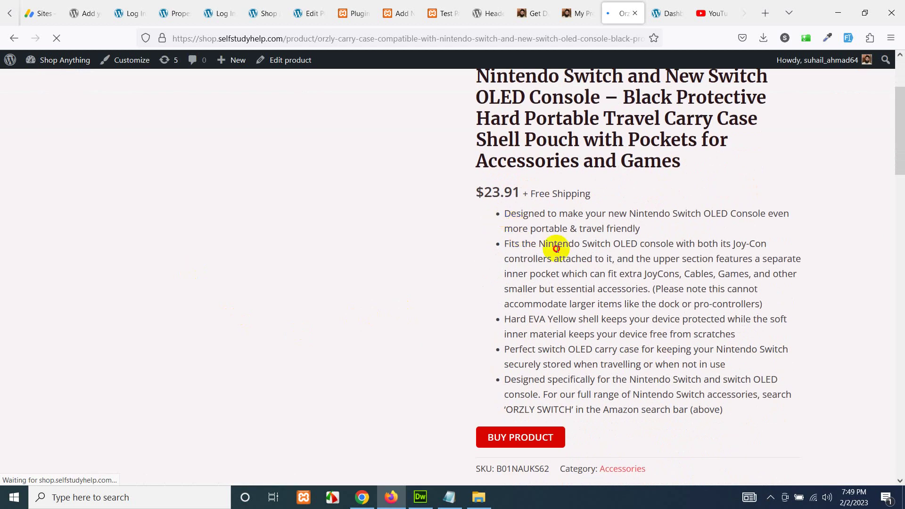
left_click_drag(731, 409, 510, 217)
scroll(383, 299, "down", 9)
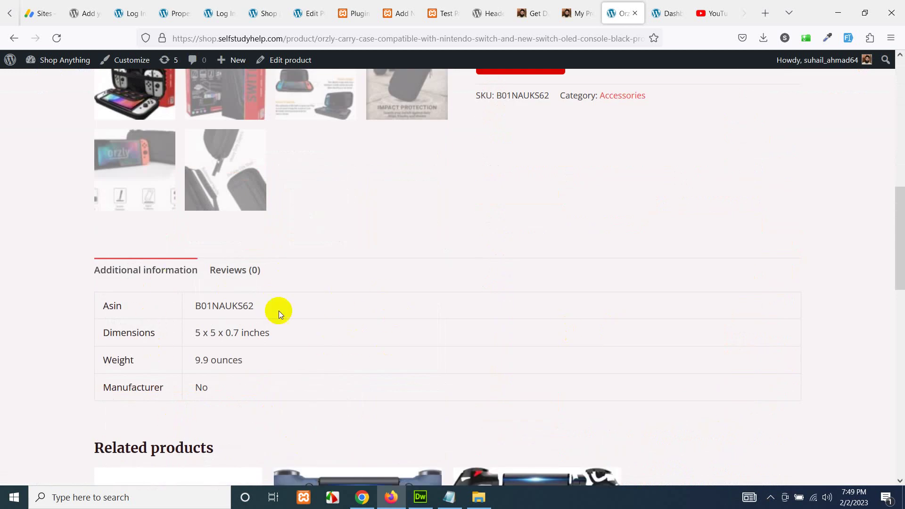
scroll(407, 358, "up", 2)
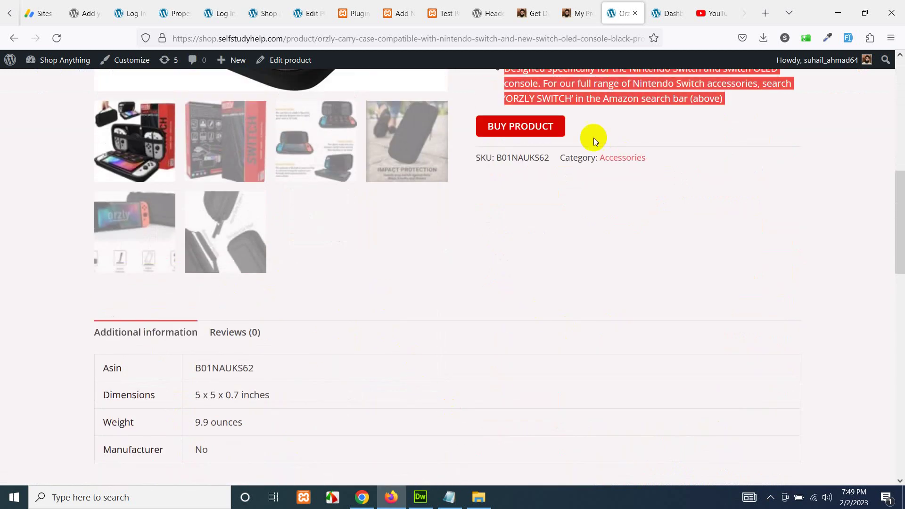
scroll(363, 274, "down", 3)
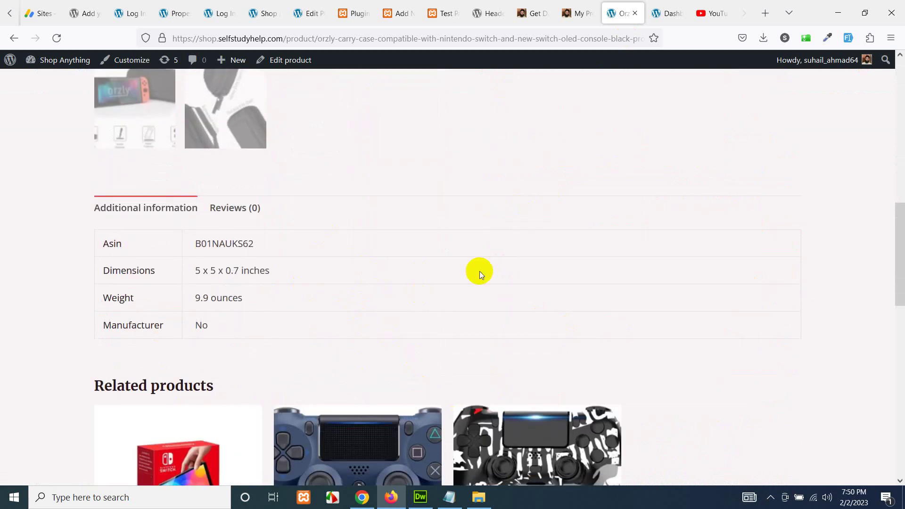
scroll(486, 179, "up", 8)
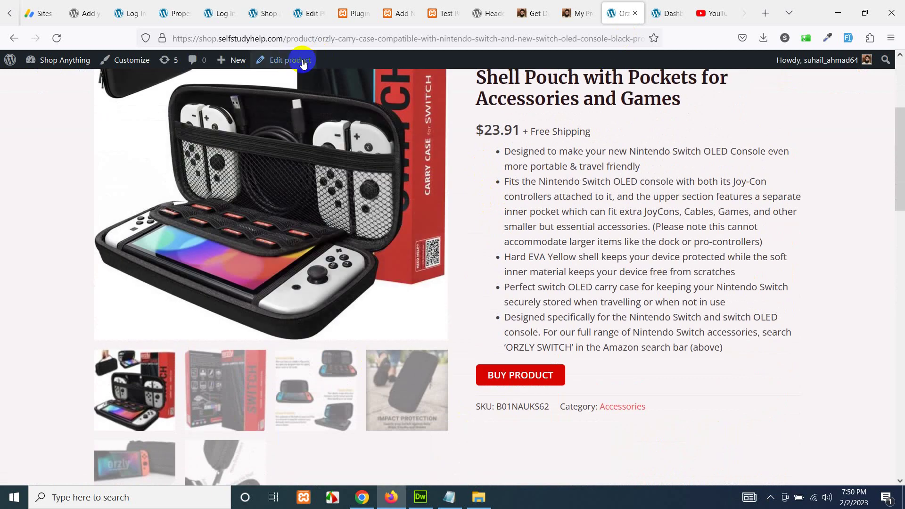
Open the product's Edit product link in a new tab and scroll to the empty Product description
right_click(304, 60)
left_click(324, 74)
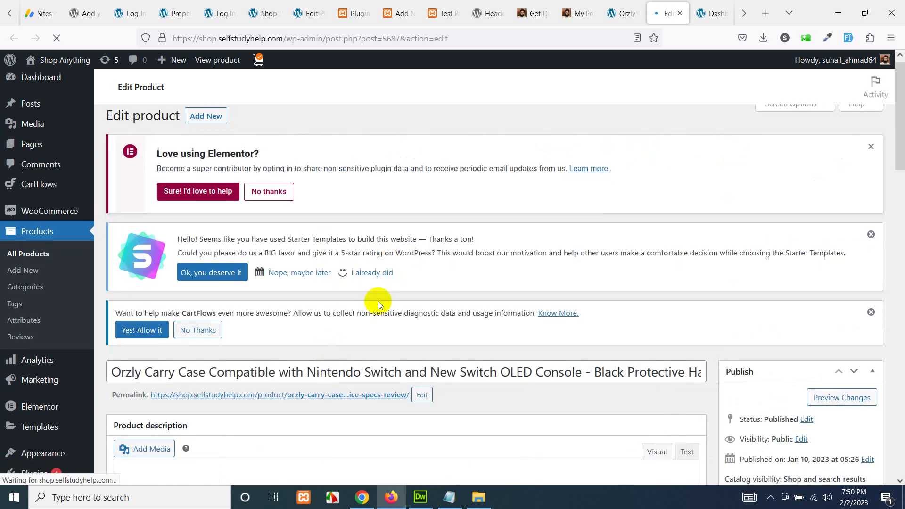
scroll(330, 326, "down", 3)
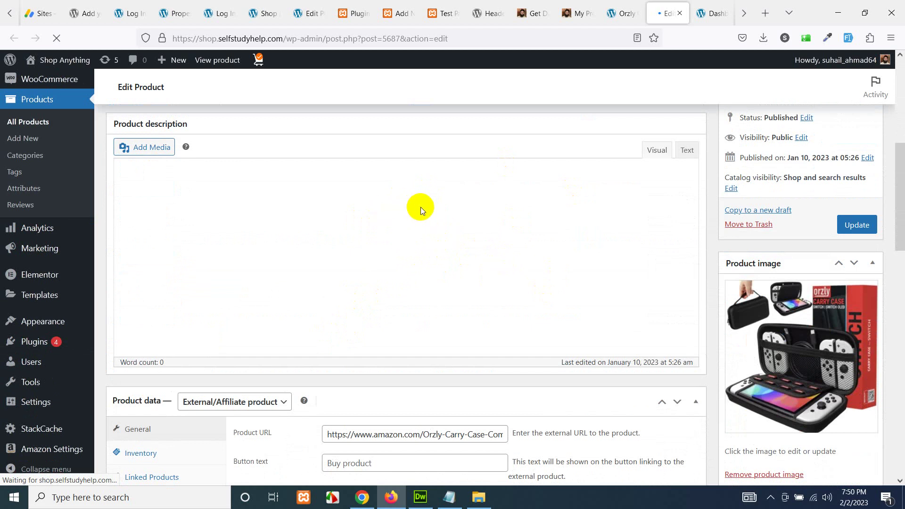
Return to the storefront Orzly page and scroll down to Related products, seeing no Description tab
left_click(627, 13)
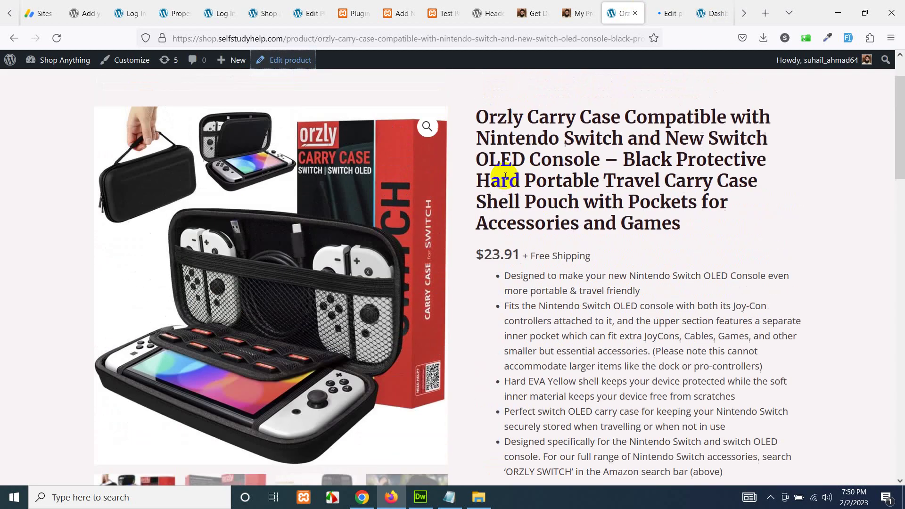
scroll(505, 289, "down", 5)
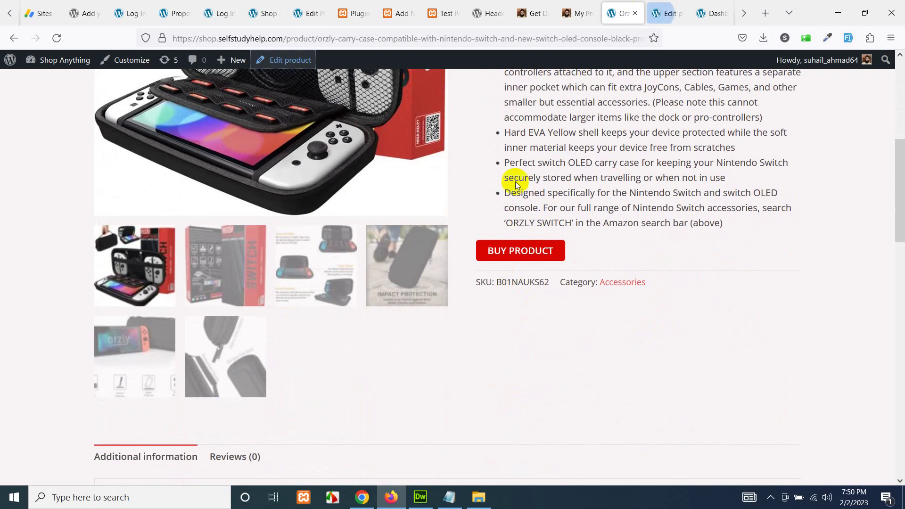
scroll(541, 228, "up", 5)
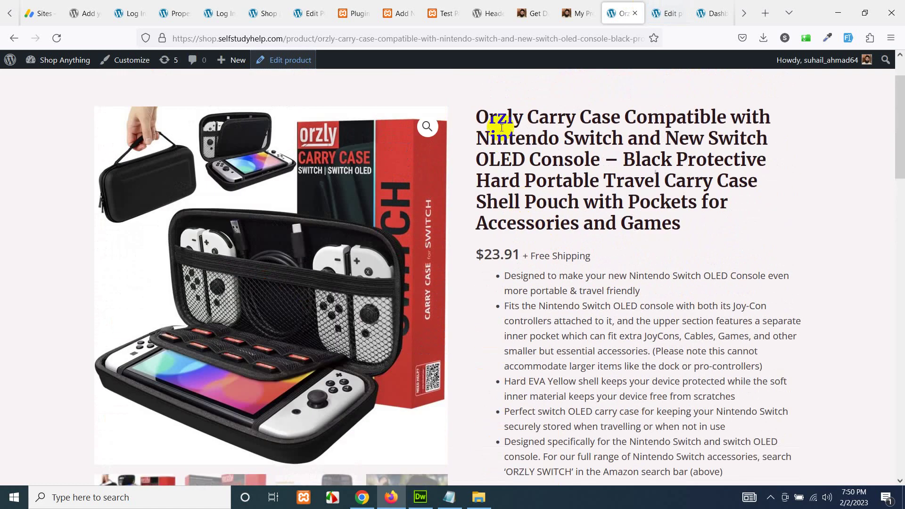
scroll(490, 258, "down", 5)
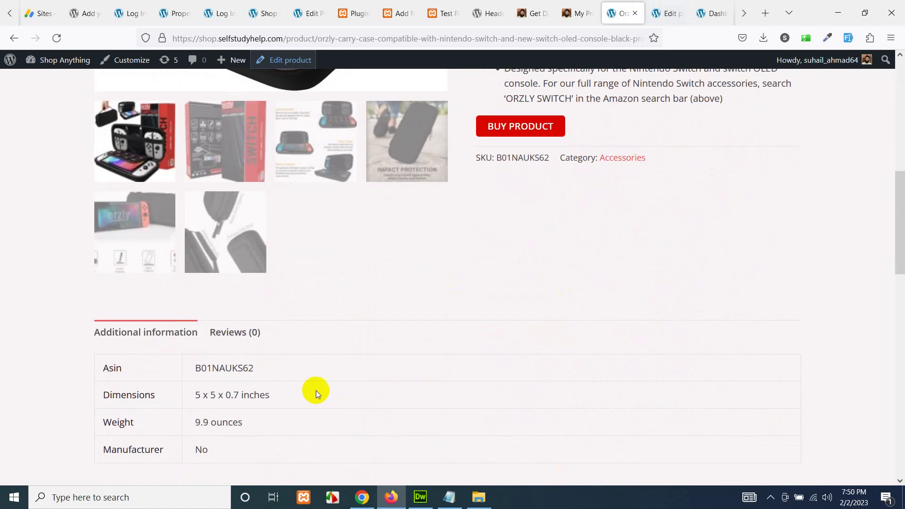
scroll(290, 293, "down", 3)
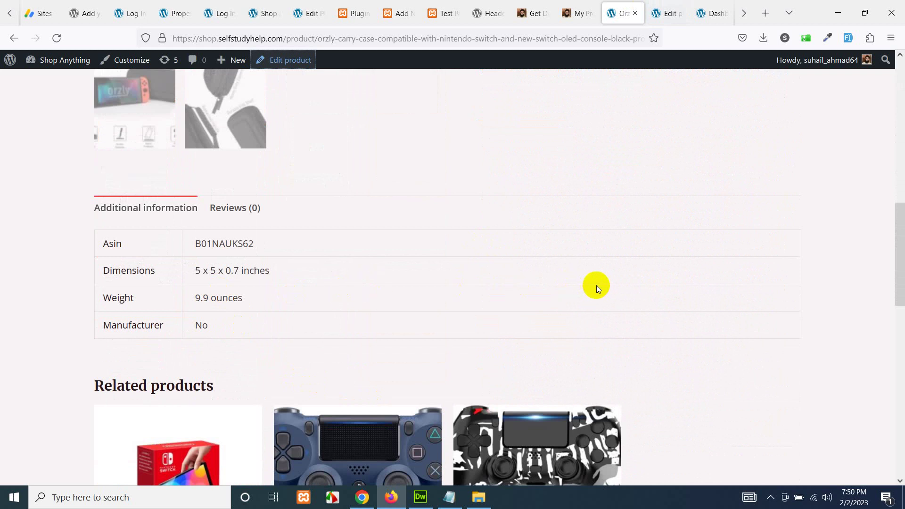
scroll(647, 302, "up", 5)
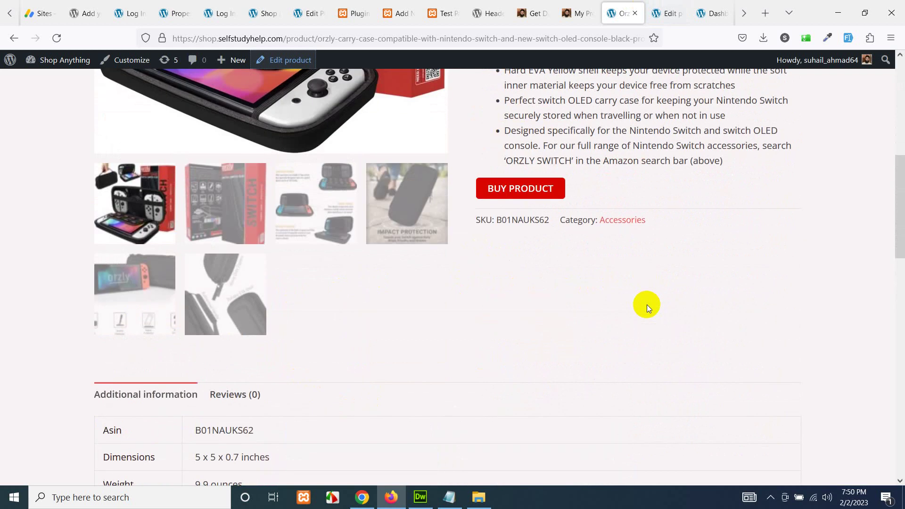
scroll(358, 216, "up", 4)
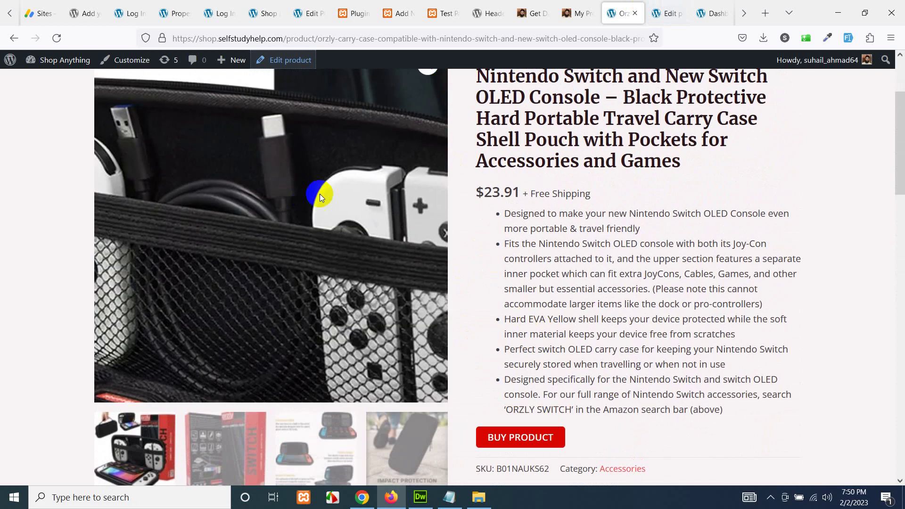
scroll(545, 283, "down", 10)
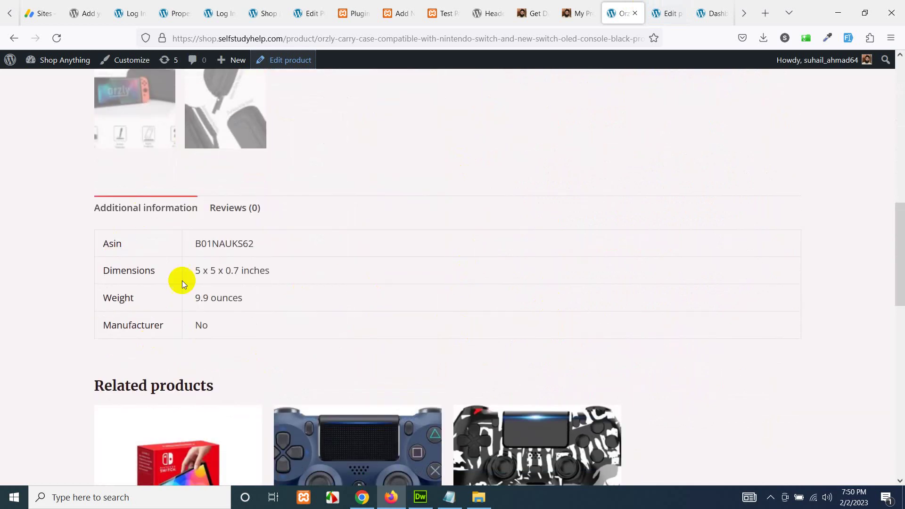
Type 'The quick brown fox jumps over the lazy dog.' into the Visual description editor
key("ctrl+Tab")
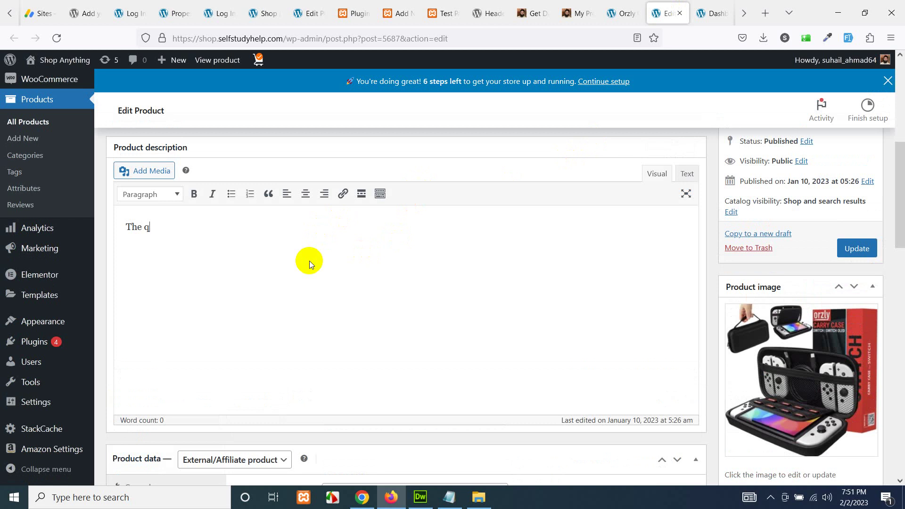
type("ick brown fox jumps ove")
key("BackSpace")
key("BackSpace")
key("BackSpace")
type("v")
key("BackSpace")
type("over the lazy do")
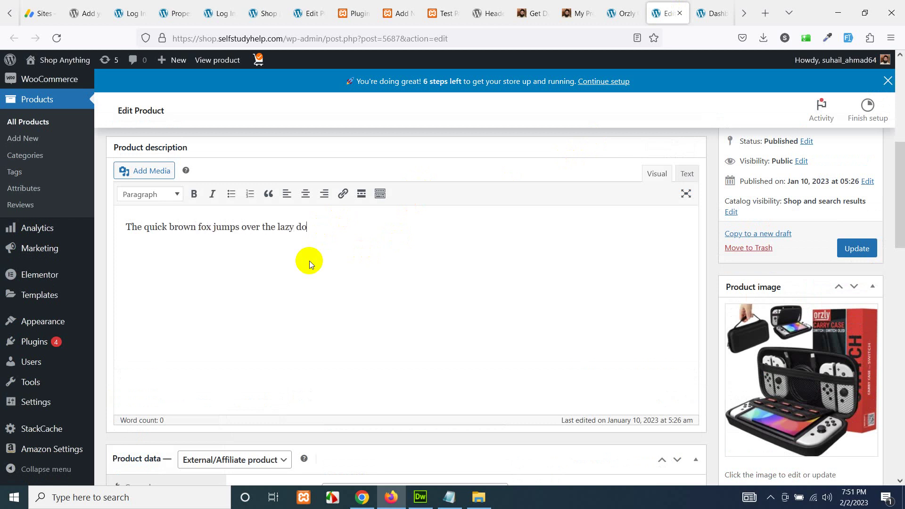
type("g. ")
type("a")
key("BackSpace")
Copy the sentence, paste it until it repeats ten times, and Update the product
key("ctrl+a")
key("ctrl+c")
key("ctrl+v")
key("ctrl+v")
key("ctrl+v")
key("ctrl+v")
key("ctrl+v")
key("ctrl+v")
key("ctrl+v")
key("ctrl+v")
key("ctrl+v")
key("ctrl+v")
key("ctrl+v")
key("ctrl+v")
key("ctrl+v")
key("ctrl+v")
key("ctrl+v")
key("ctrl+v")
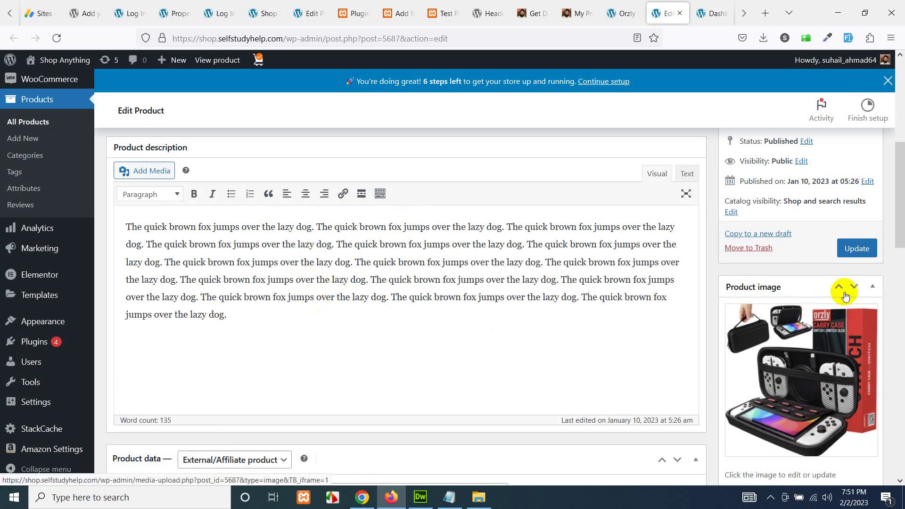
left_click(866, 250)
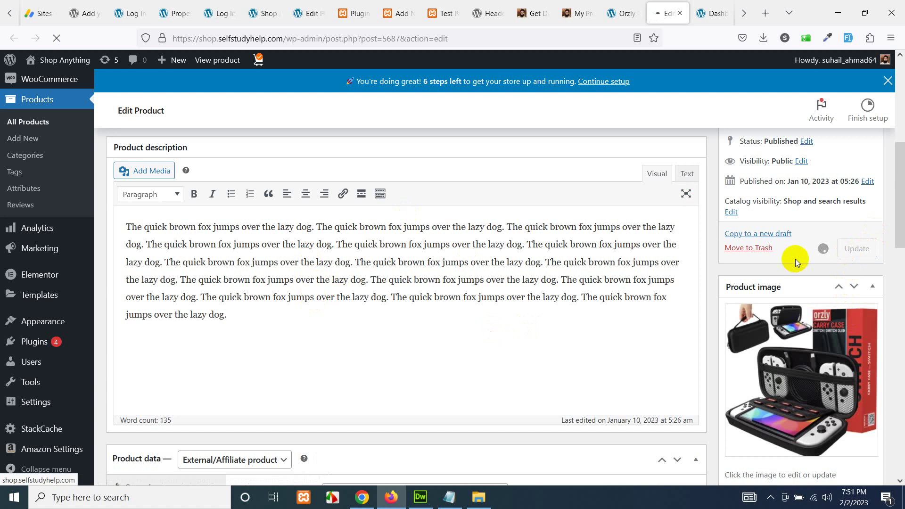
Reload the storefront Orzly page and select the new Description tab's fox text
left_click(615, 12)
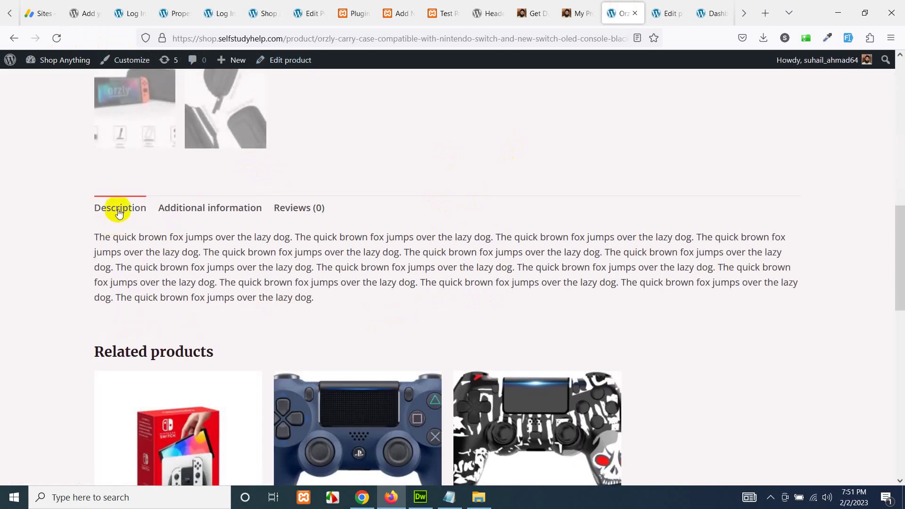
left_click_drag(95, 238, 355, 320)
Return to the Edit Product screen and check the description in Text and Visual views
left_click(684, 8)
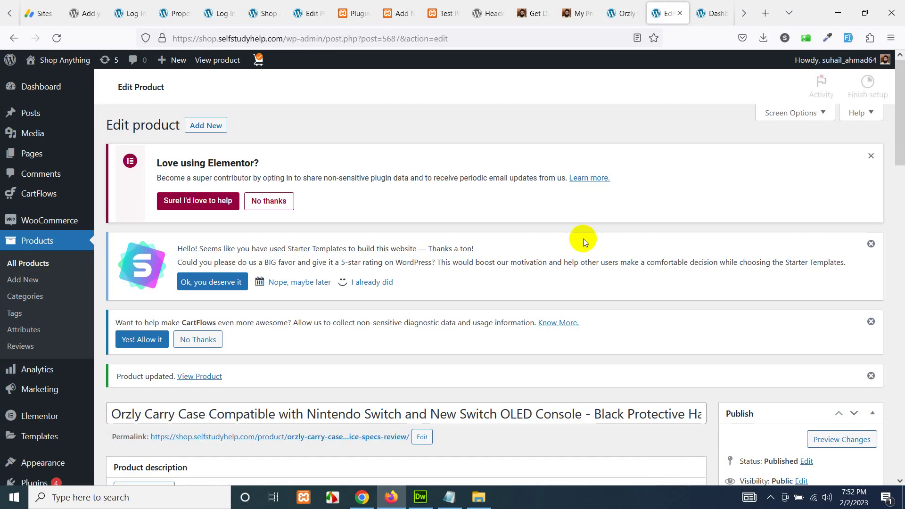
scroll(363, 313, "down", 5)
scroll(374, 222, "down", 4)
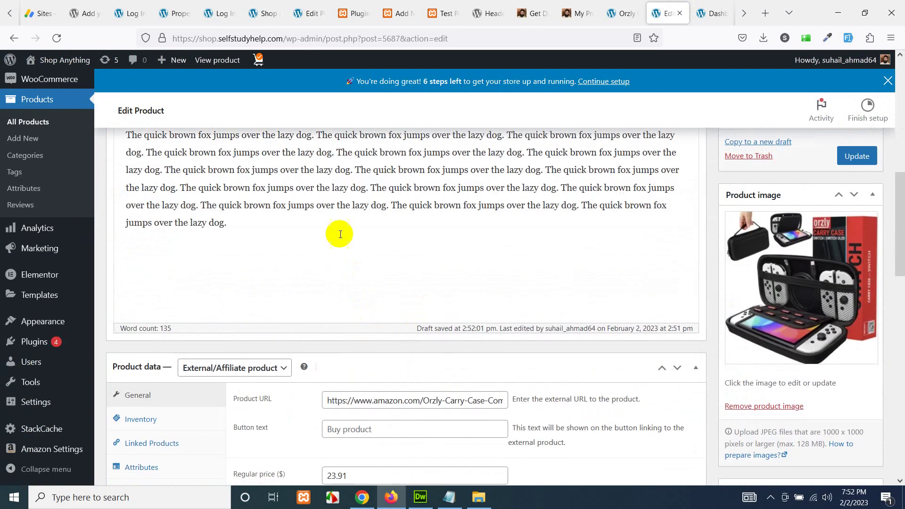
scroll(307, 313, "up", 3)
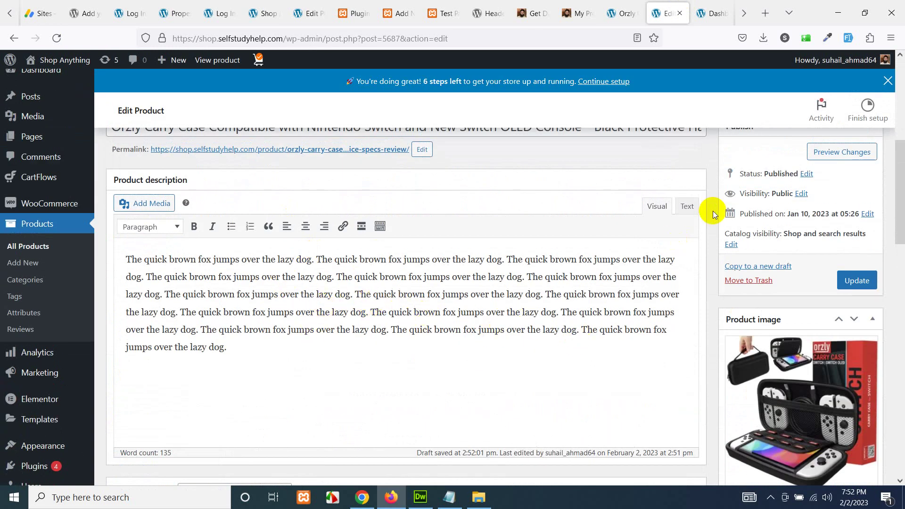
left_click(686, 207)
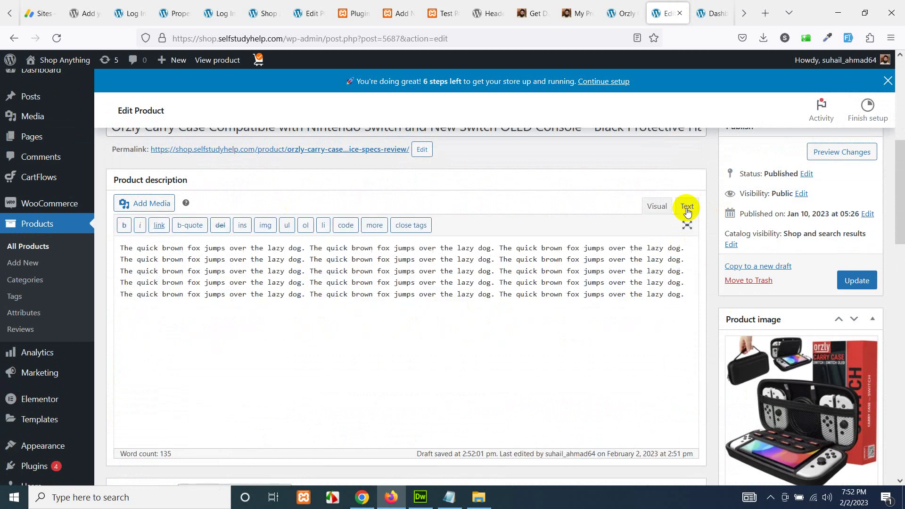
left_click(657, 206)
Bring up Elementor's flyout menu in the admin sidebar to reach Settings
scroll(519, 270, "down", 3)
scroll(538, 279, "up", 3)
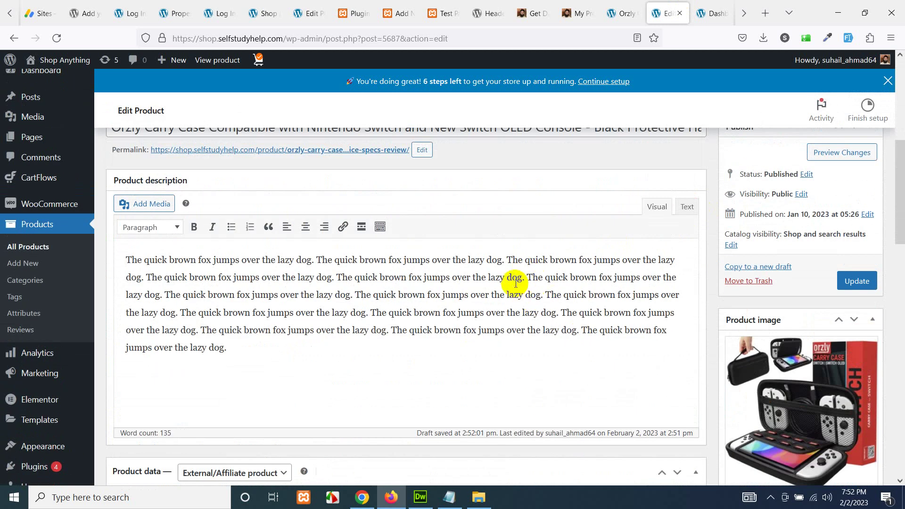
scroll(510, 289, "up", 3)
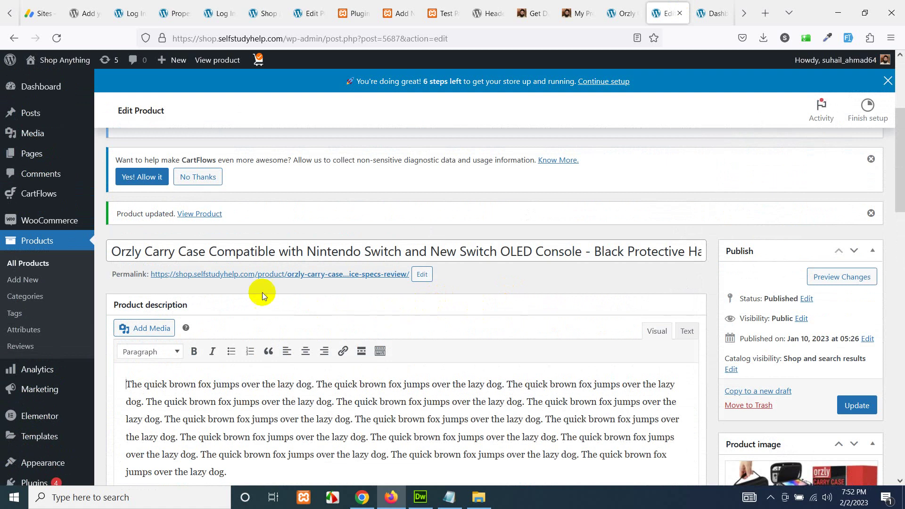
scroll(33, 467, "down", 2)
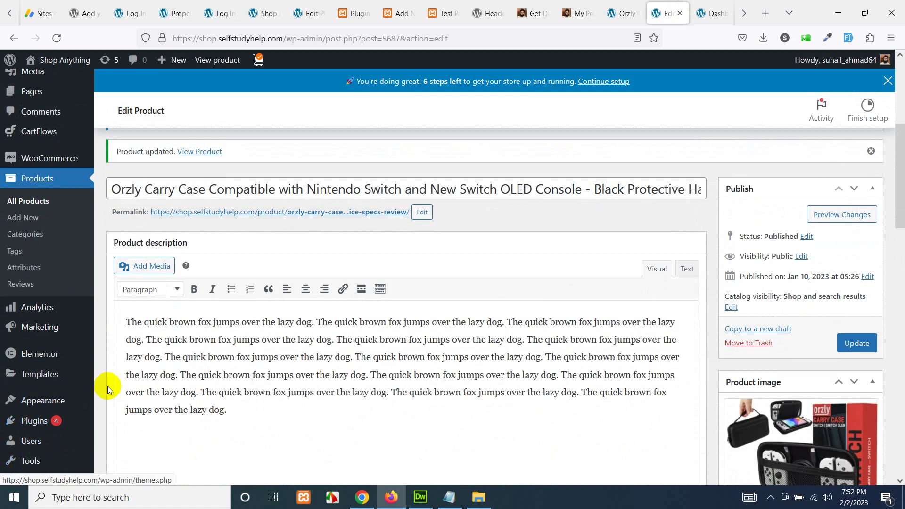
mouse_move(75, 419)
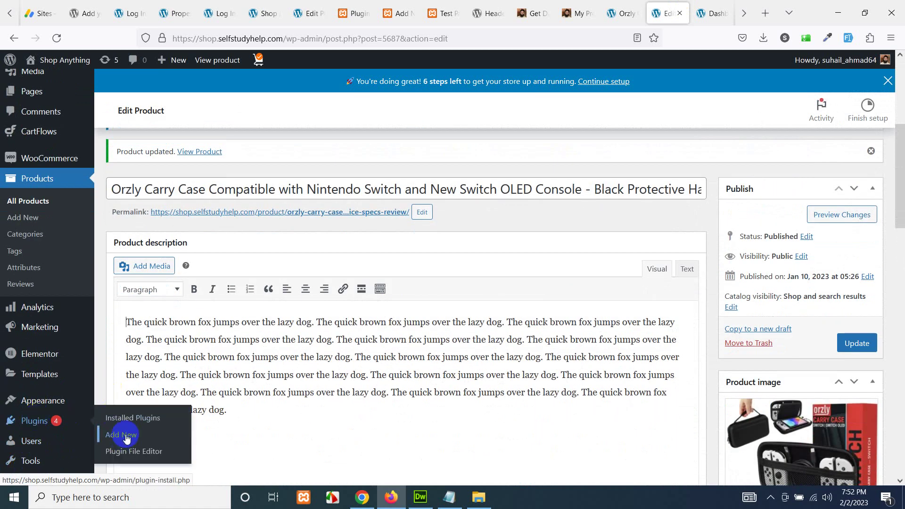
mouse_move(44, 365)
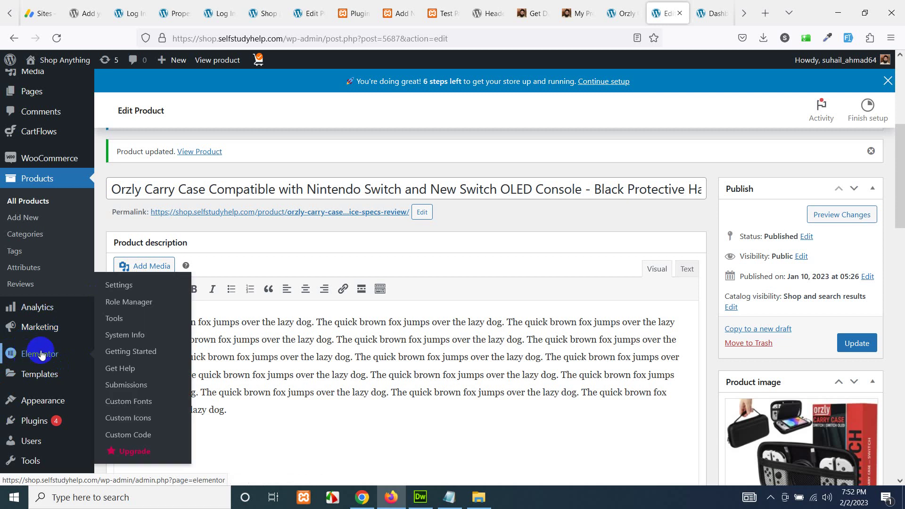
Open Elementor Settings, then revisit the Orzly storefront page and its edit link
left_click(112, 291)
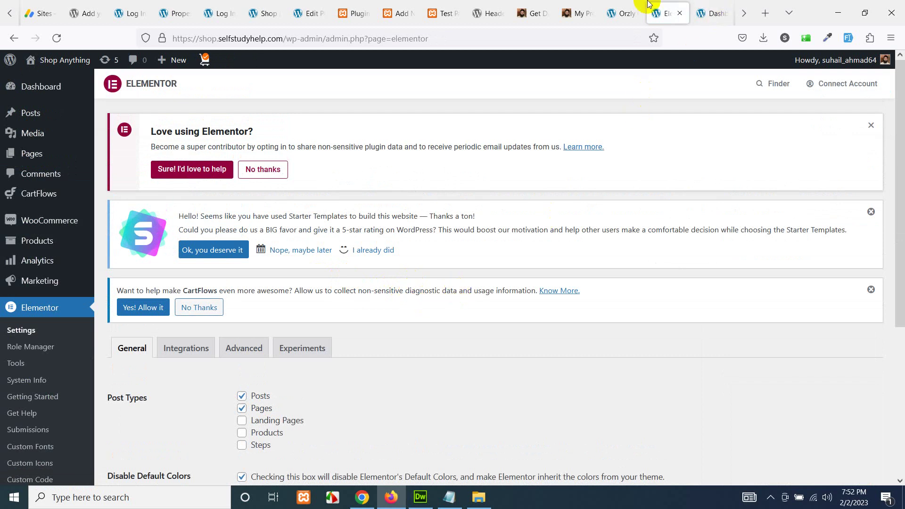
left_click(627, 5)
left_click(372, 154)
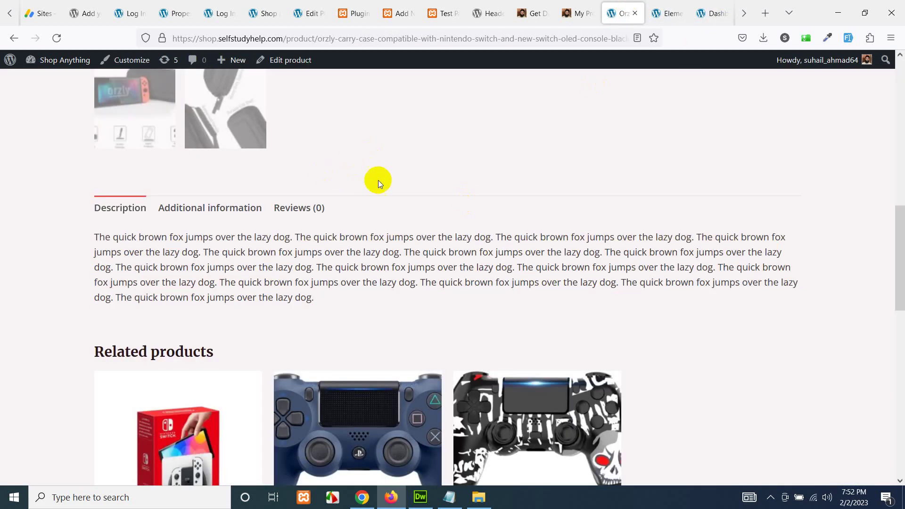
scroll(380, 189, "up", 10)
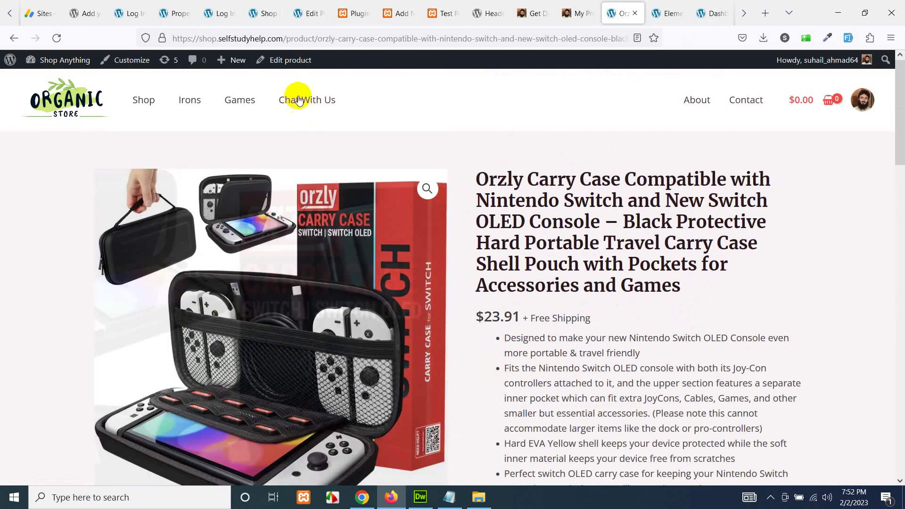
left_click(294, 70)
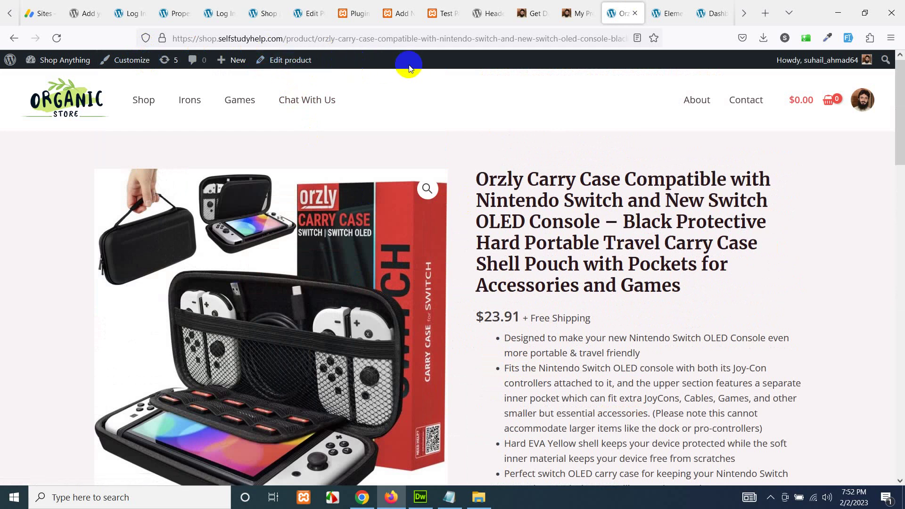
Tick Products under Post Types in Elementor's General settings
left_click(669, 4)
scroll(396, 270, "down", 4)
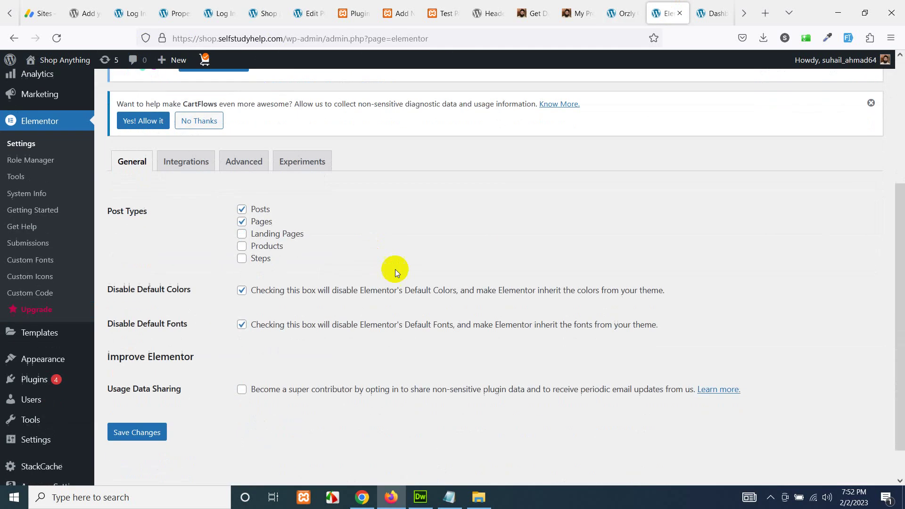
left_click(242, 247)
mouse_move(44, 403)
scroll(41, 177, "up", 3)
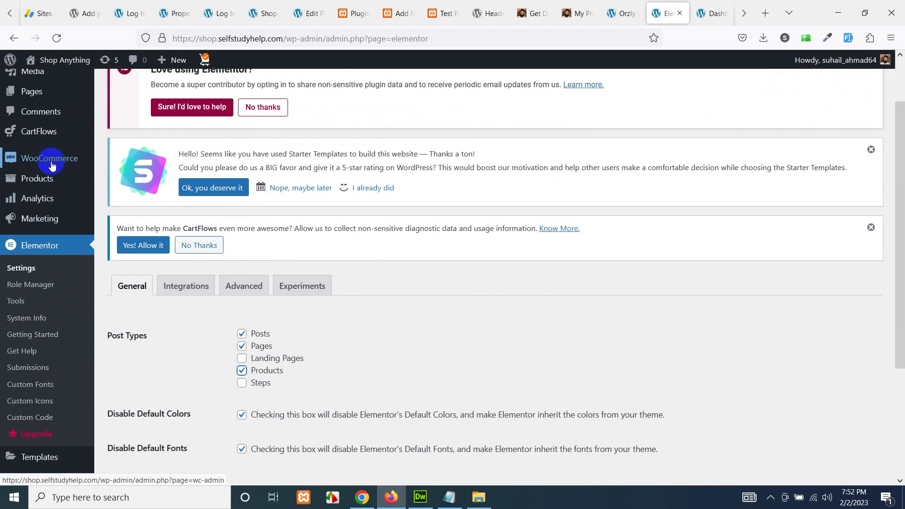
mouse_move(31, 180)
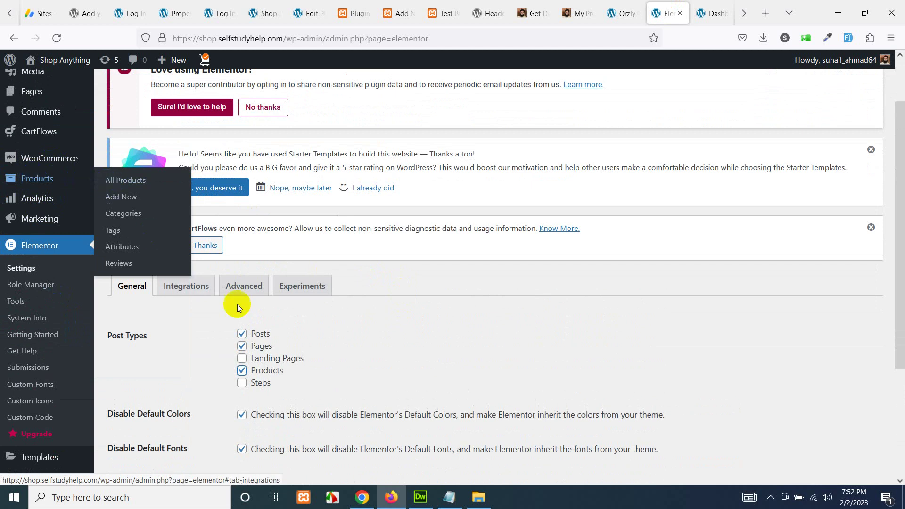
scroll(266, 376, "down", 2)
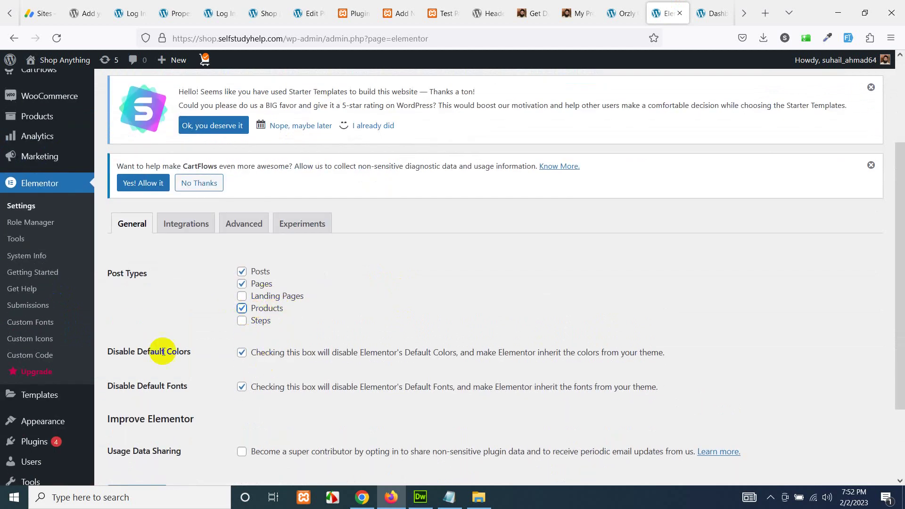
scroll(163, 363, "down", 3)
Save the Elementor settings, reload the Orzly product page, and return to All Products
left_click(135, 395)
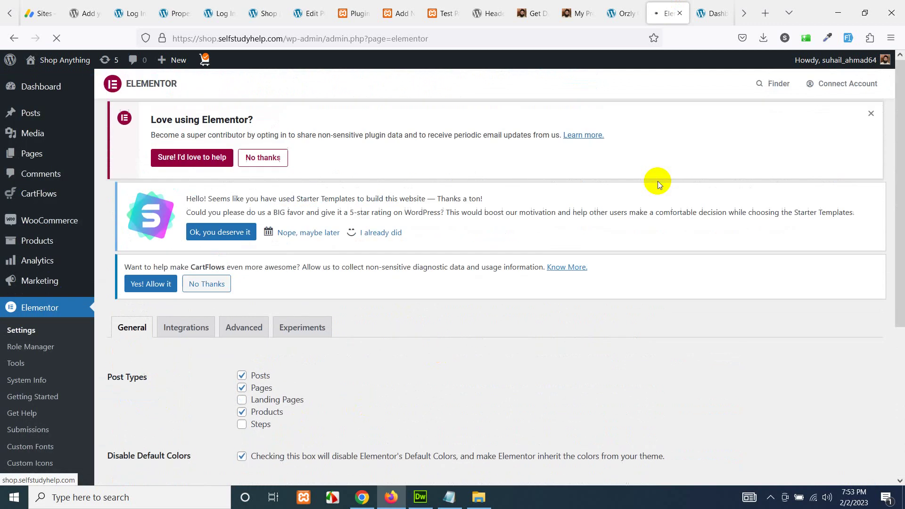
left_click(618, 12)
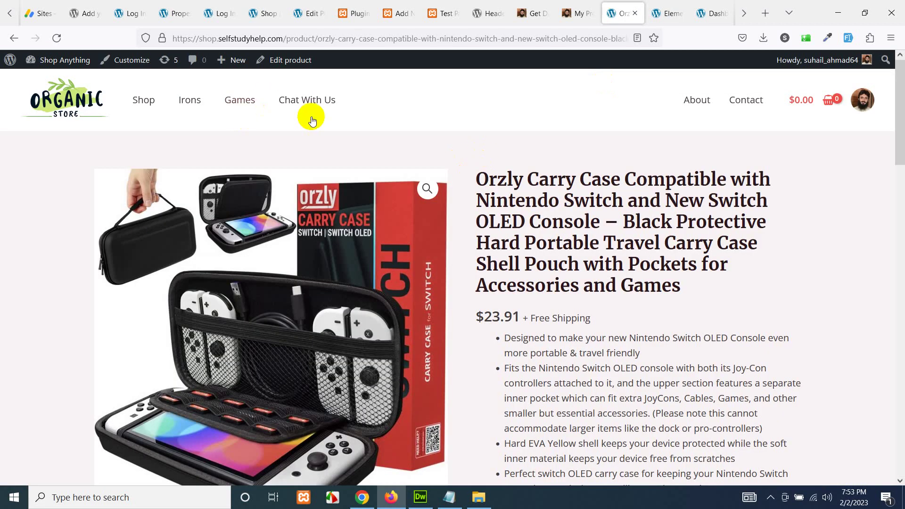
left_click(57, 38)
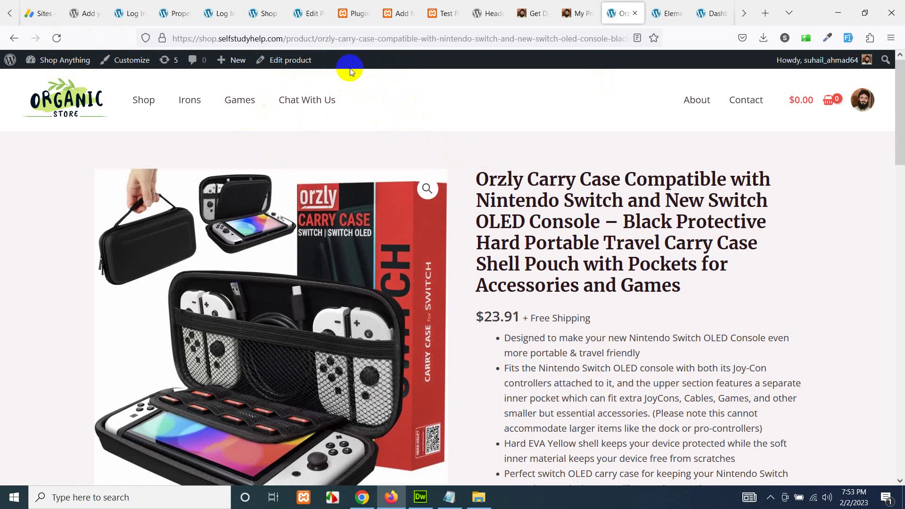
left_click(675, 4)
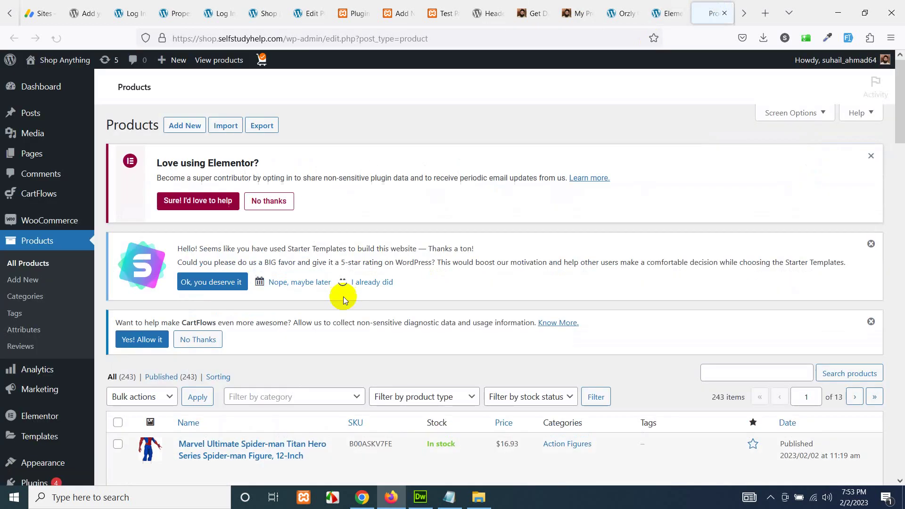
Open the Orzly Carry Case from the products list for editing and launch Edit with Elementor
scroll(283, 293, "down", 2)
scroll(234, 309, "down", 5)
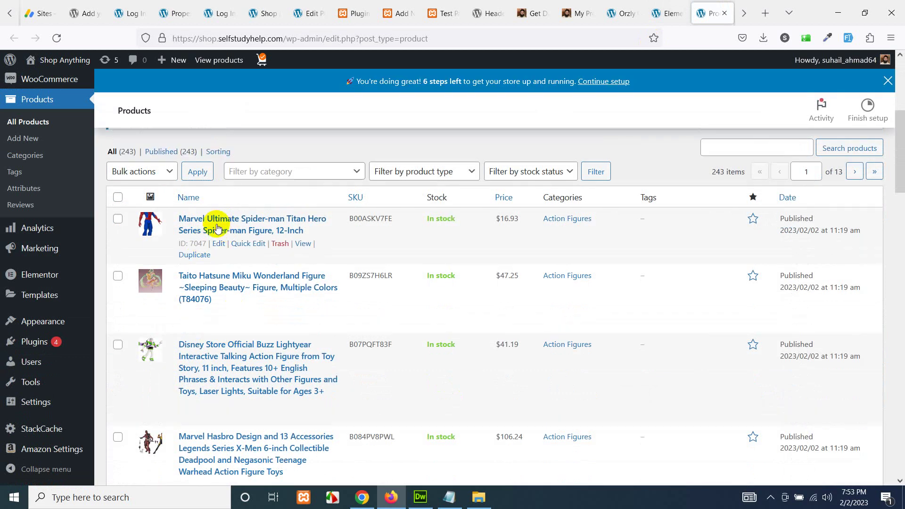
left_click(219, 245)
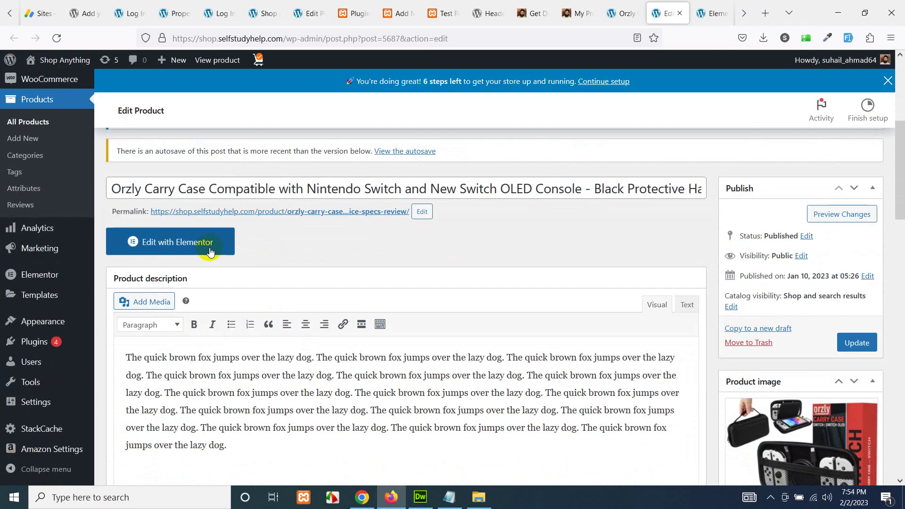
left_click(177, 243)
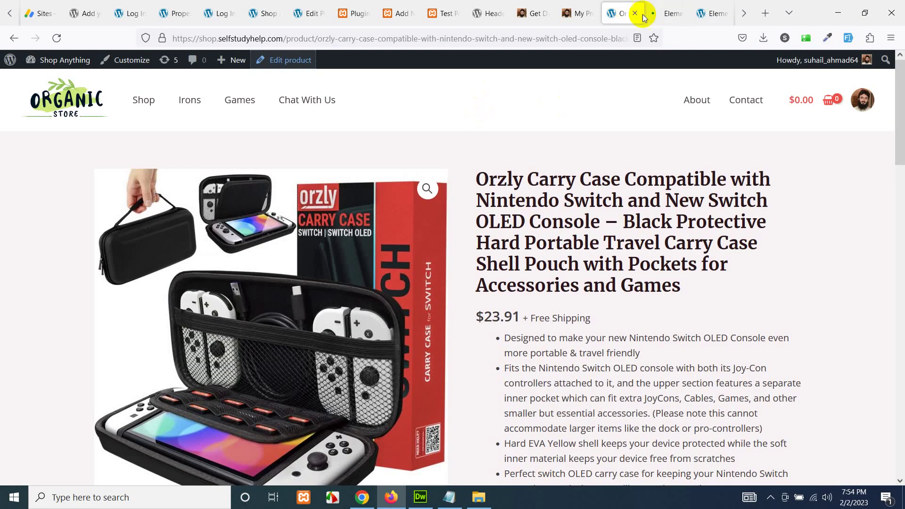
Reload the product page, open it in Elementor, and close the Navigator panel
left_click(57, 37)
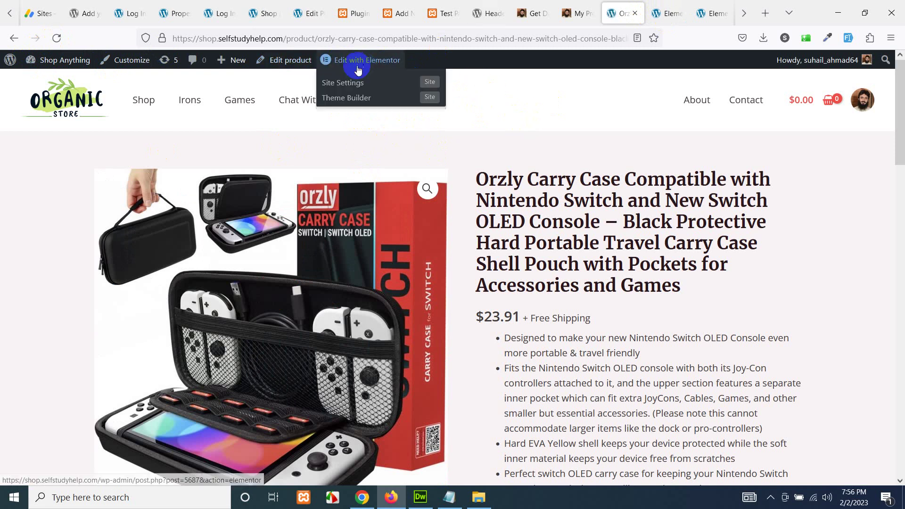
left_click(348, 65)
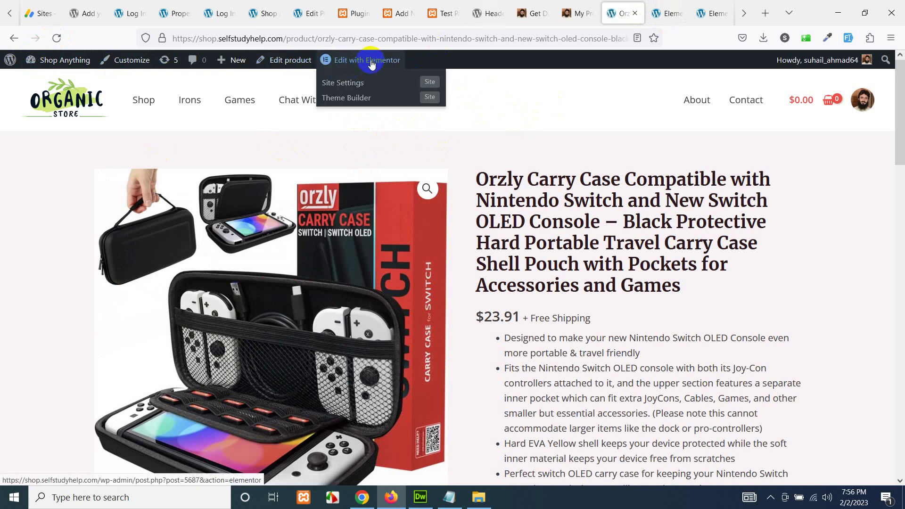
left_click(667, 13)
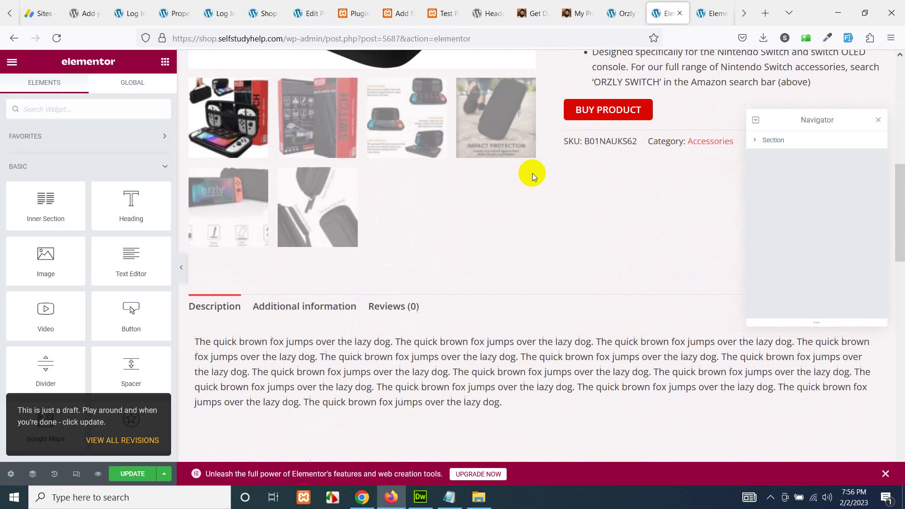
scroll(532, 176, "down", 1)
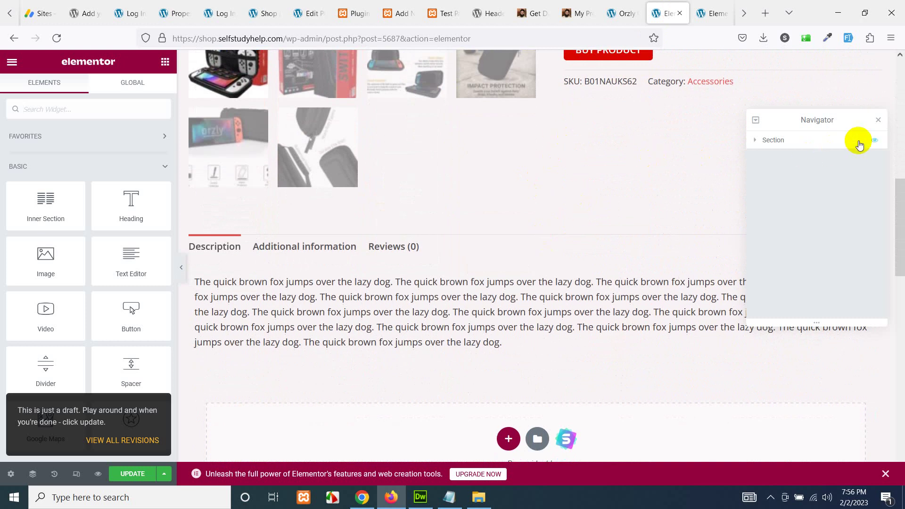
left_click(880, 121)
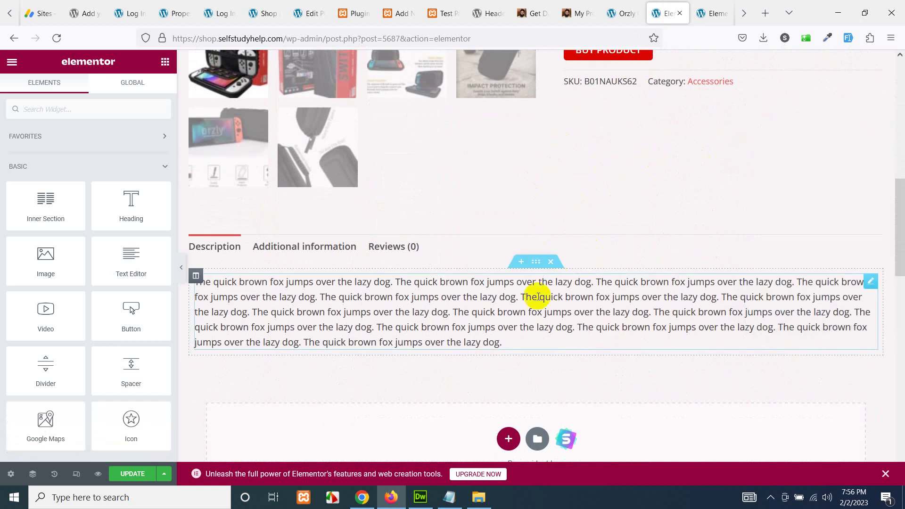
Add a new empty section above the Description tab's fox text
scroll(480, 309, "up", 8)
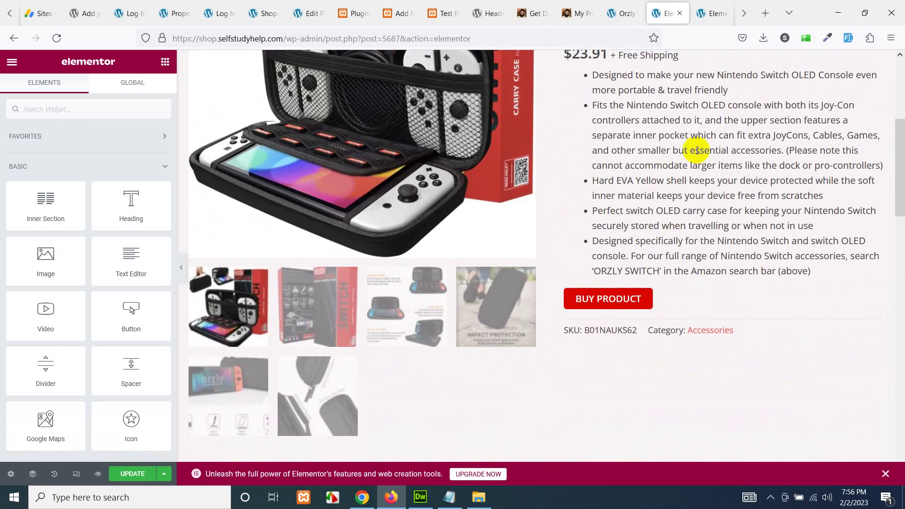
scroll(616, 207, "up", 1)
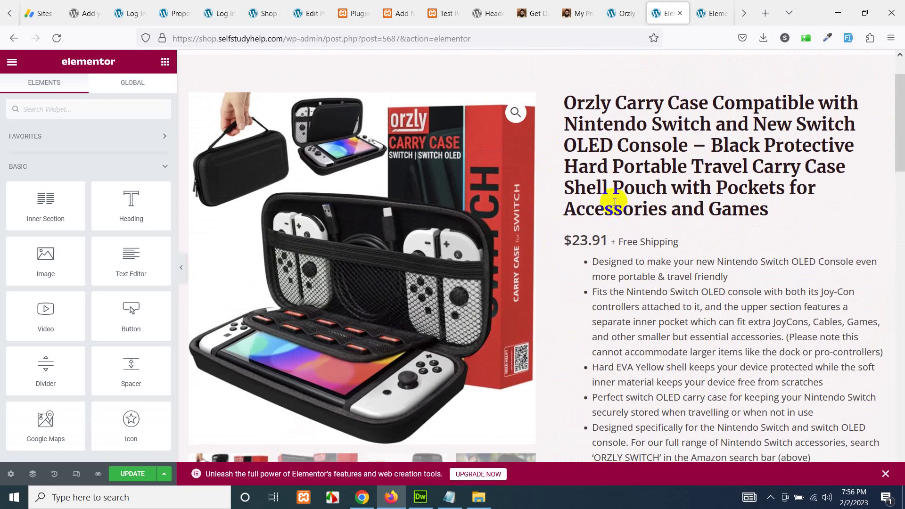
scroll(566, 203, "down", 5)
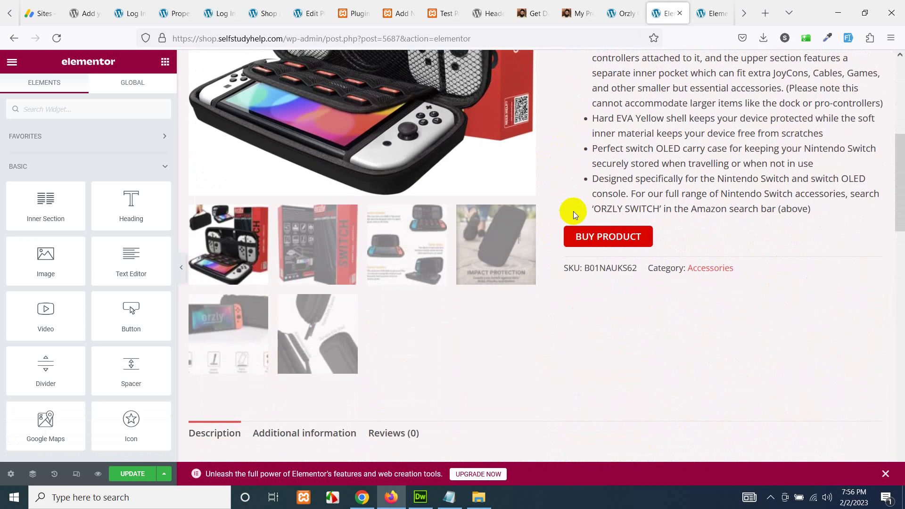
scroll(573, 214, "down", 4)
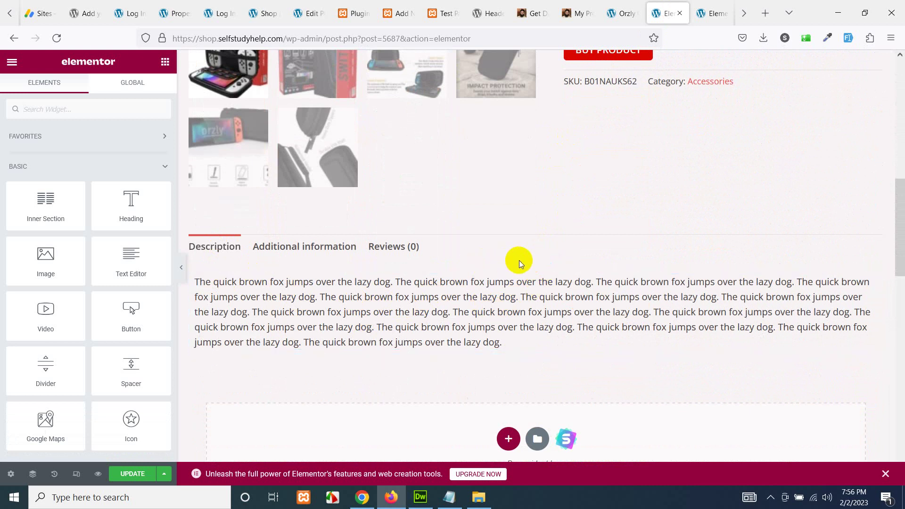
left_click(522, 262)
Give the new section three columns and move the description text into the middle column
scroll(505, 318, "down", 3)
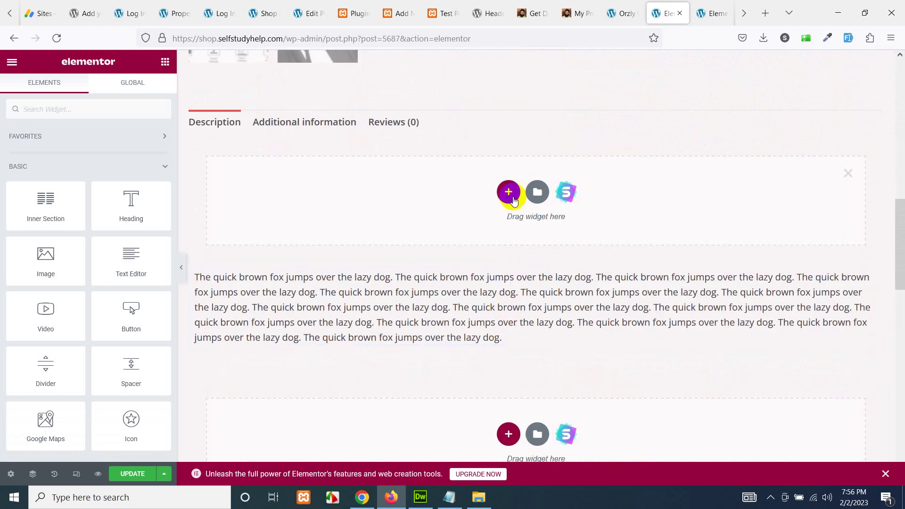
left_click(510, 190)
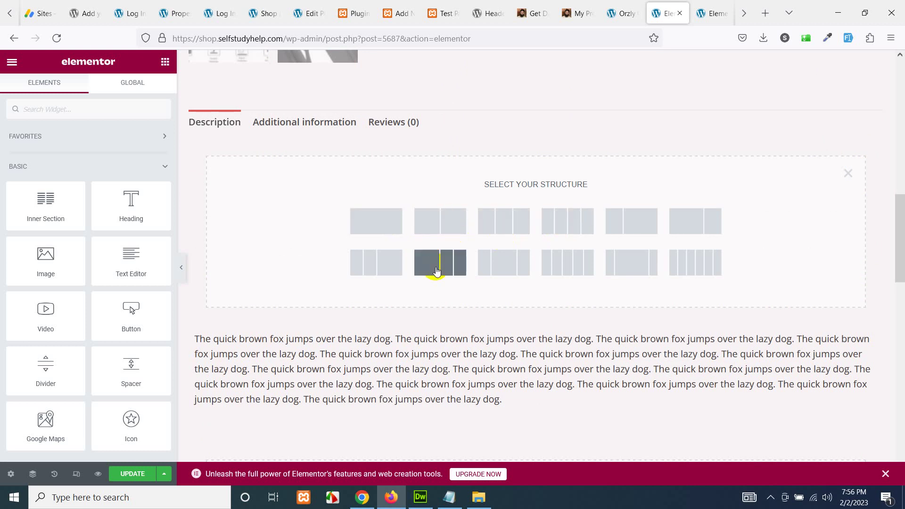
left_click(518, 264)
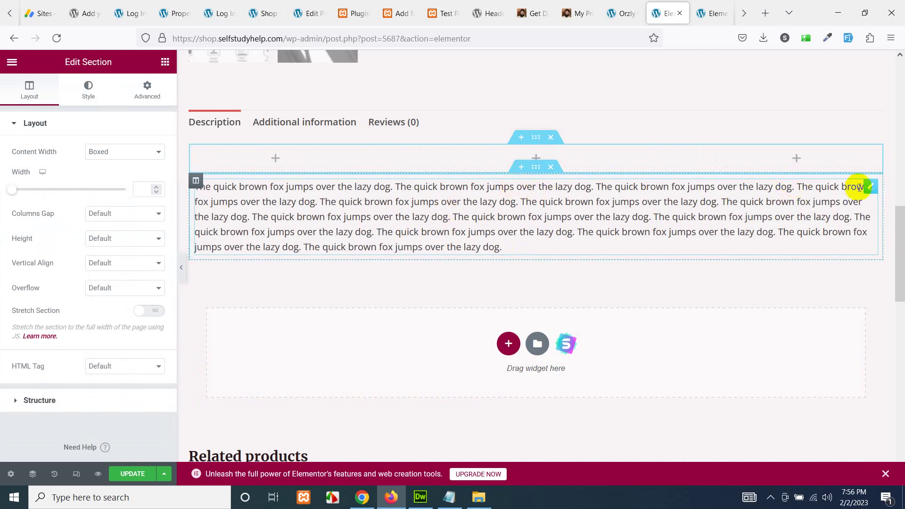
left_click_drag(870, 189, 535, 159)
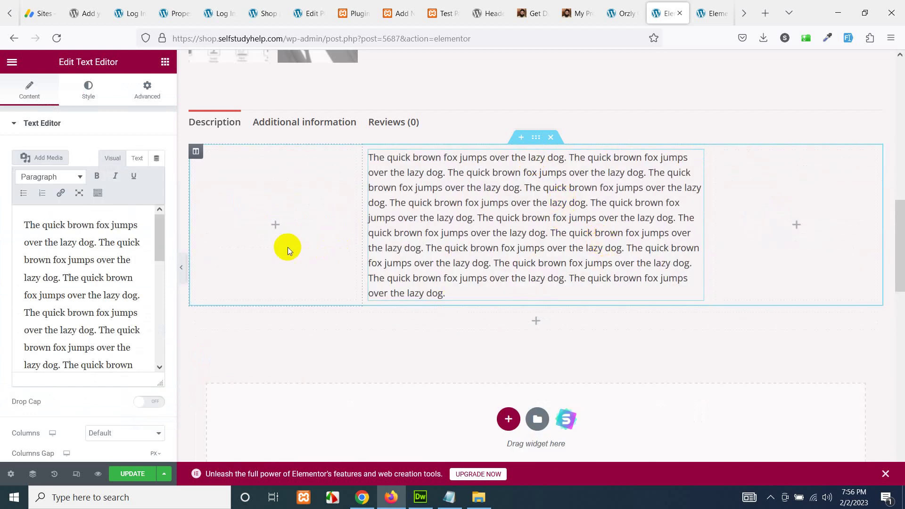
Add an Image widget to the left column showing the Toy Story picture
left_click(279, 225)
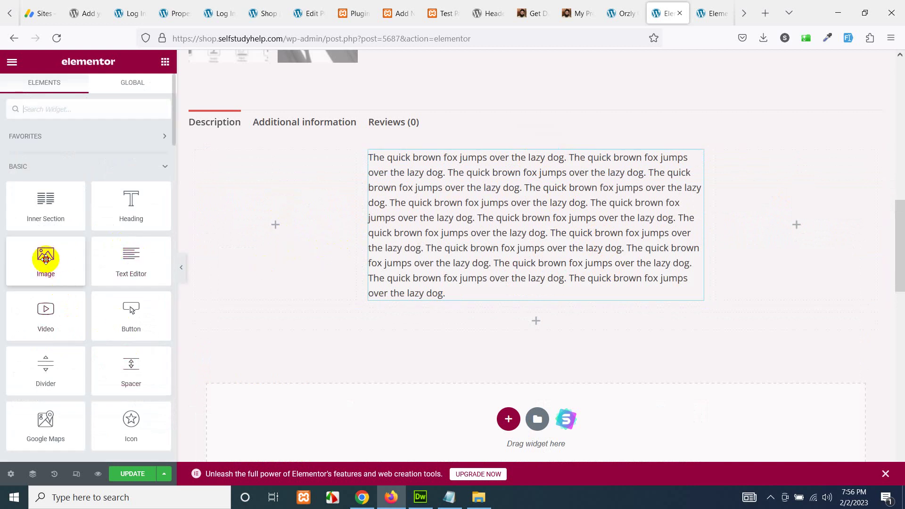
left_click_drag(68, 258, 249, 231)
left_click(77, 216)
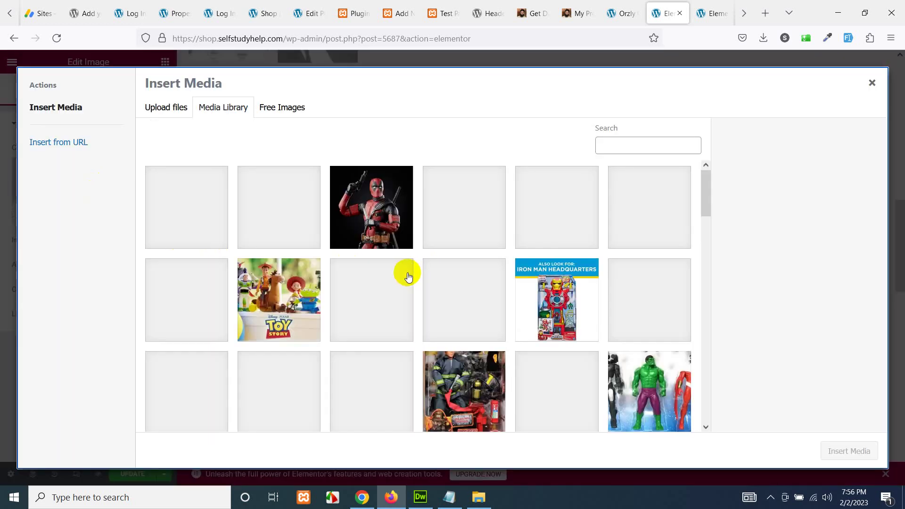
left_click(281, 297)
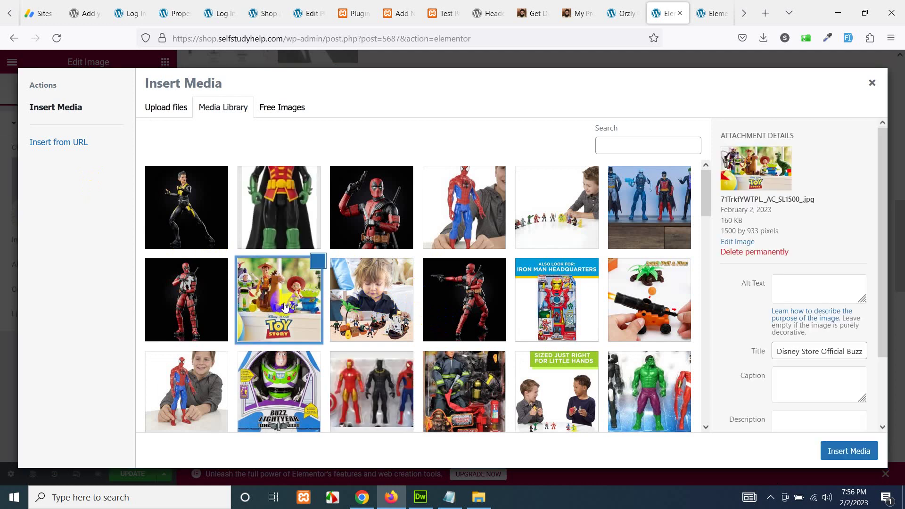
left_click(858, 457)
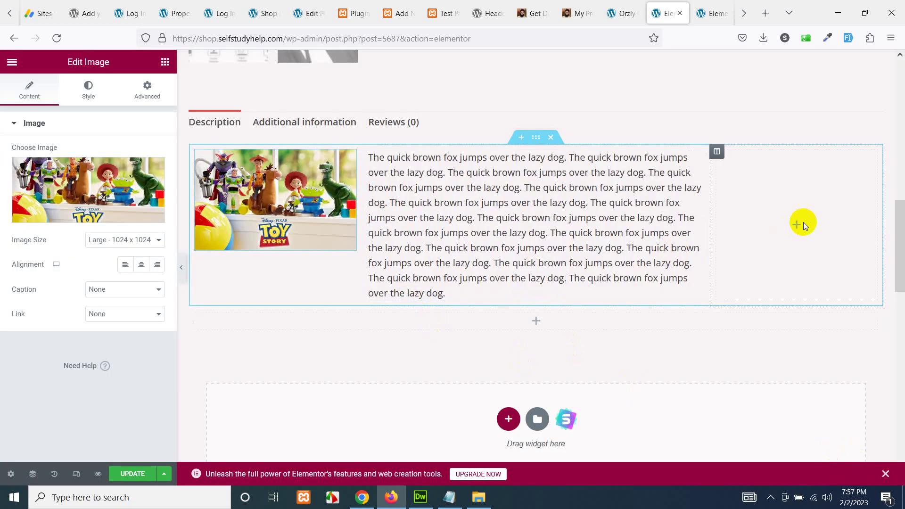
Duplicate the Toy Story image into the right column and swap it for the Deadpool-with-pistol picture
right_click(350, 159)
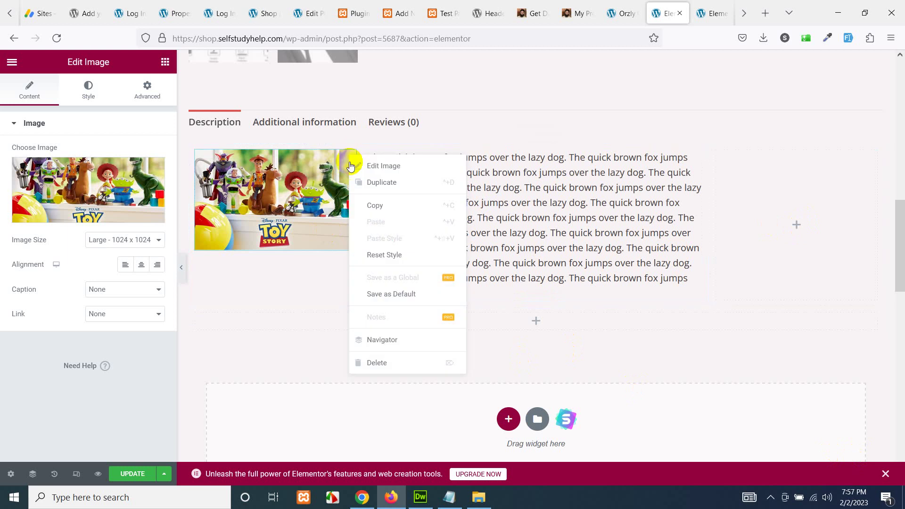
left_click(376, 184)
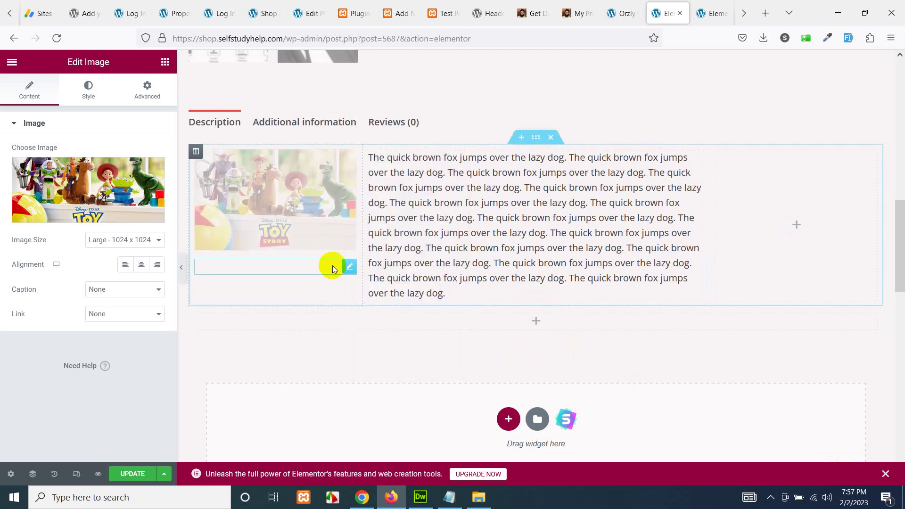
left_click_drag(350, 270, 744, 231)
left_click_drag(758, 179, 758, 179)
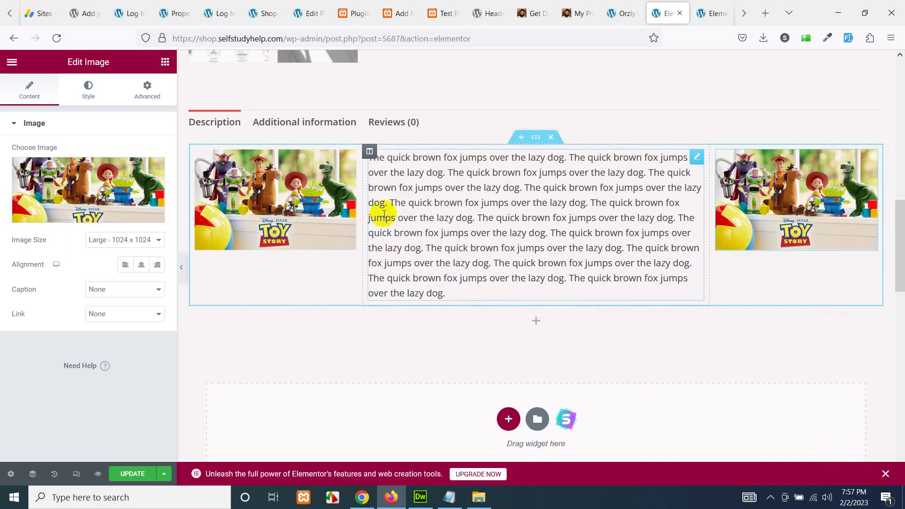
left_click(109, 188)
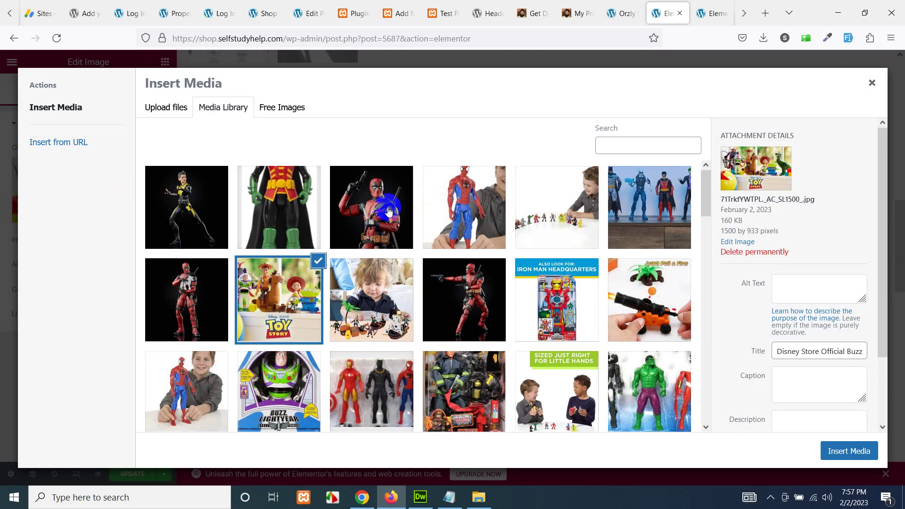
left_click(371, 218)
left_click(831, 449)
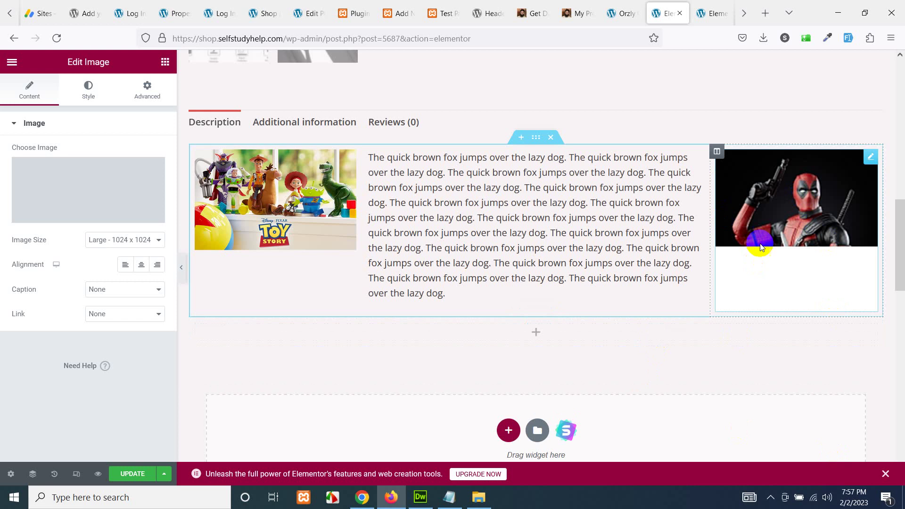
Replace the left column's Toy Story image with the other Deadpool figure picture
left_click(291, 190)
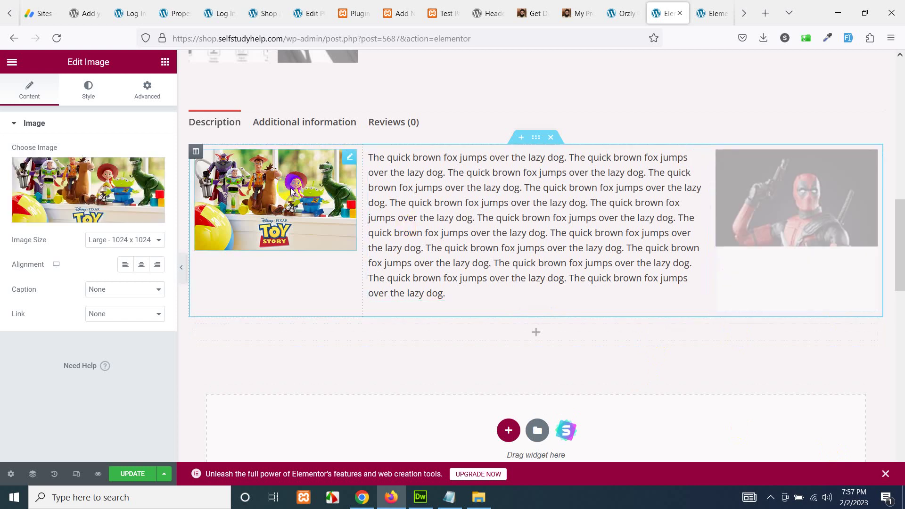
left_click(114, 188)
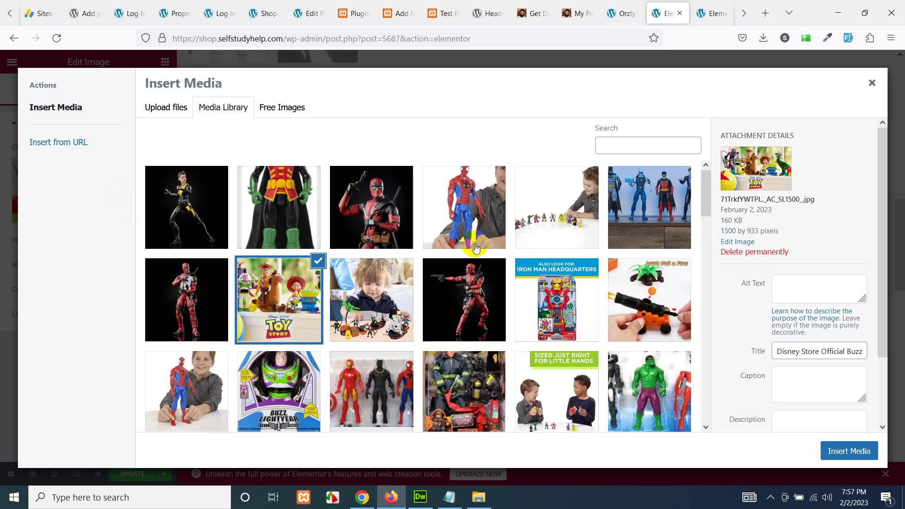
left_click(188, 283)
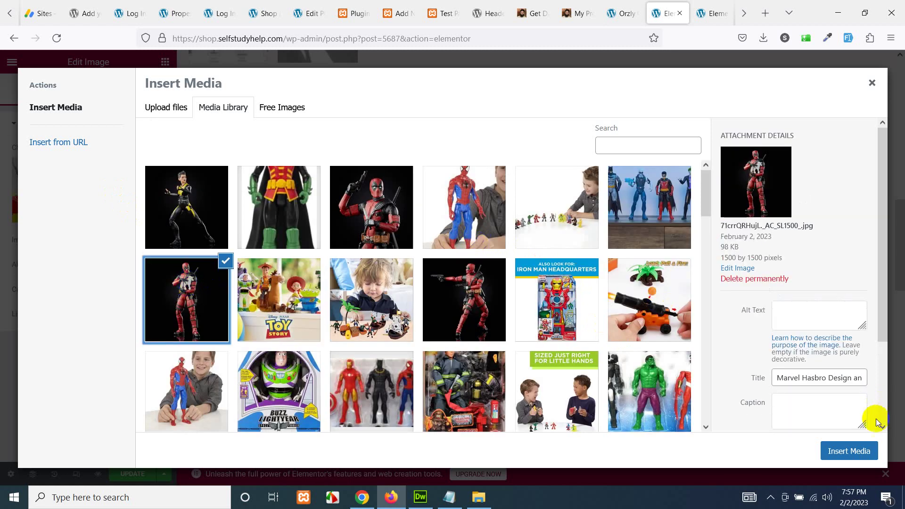
left_click(834, 450)
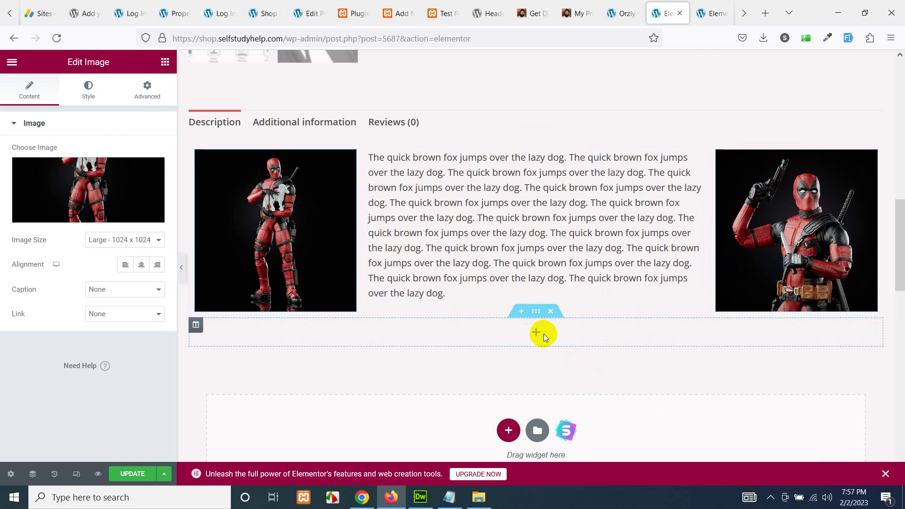
Add a new two-column section below the image row
scroll(544, 333, "down", 1)
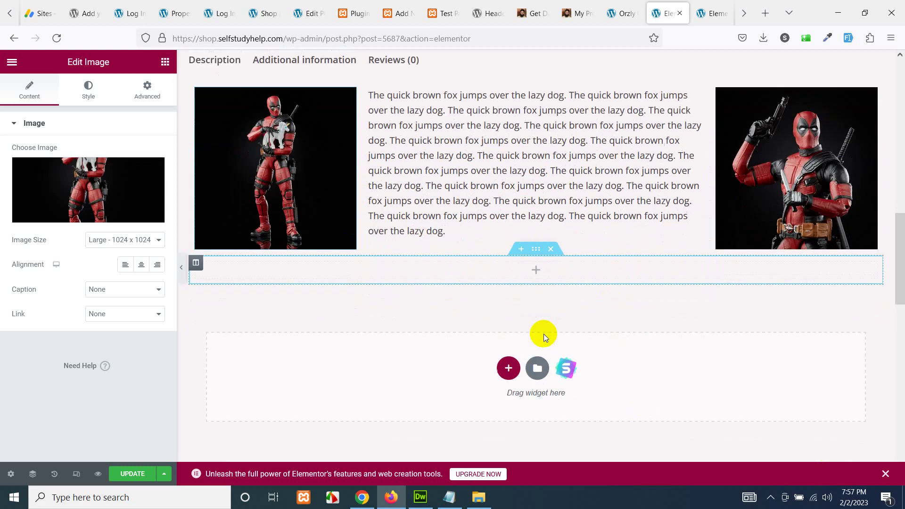
left_click(522, 250)
left_click(508, 308)
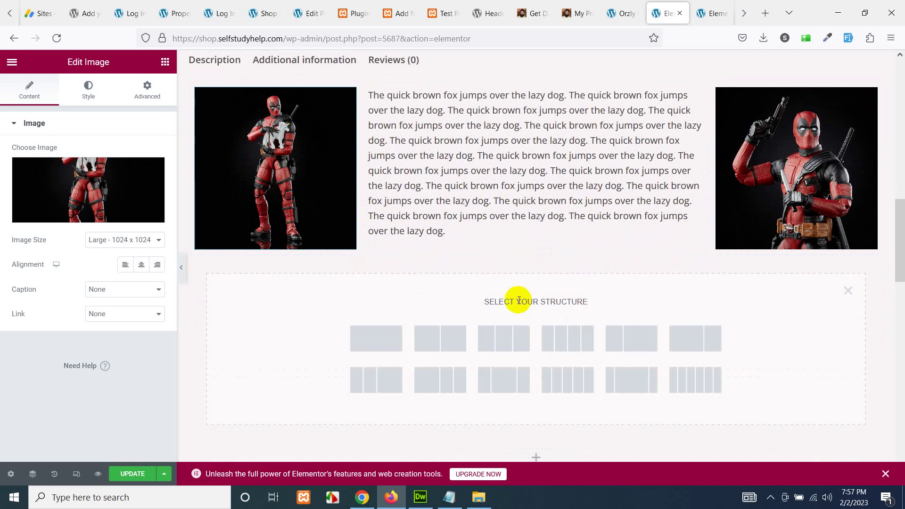
left_click(437, 347)
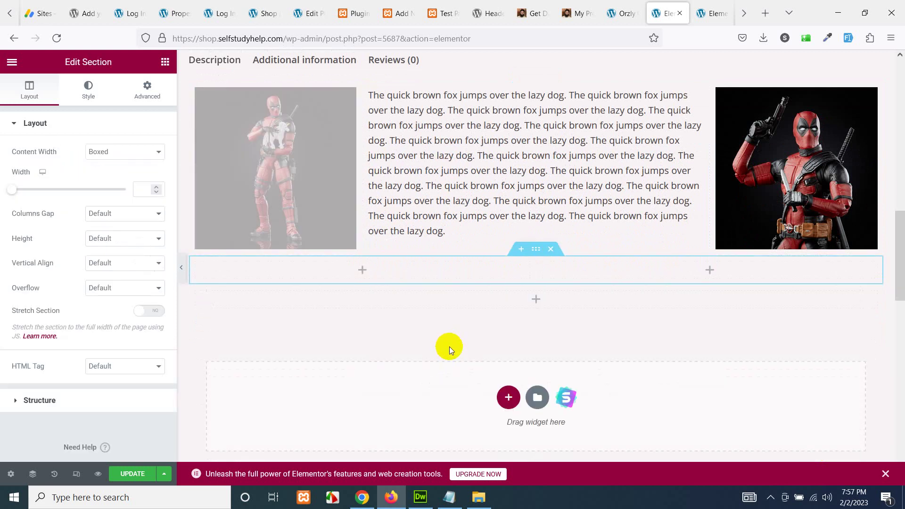
Put a Text Editor in the left column and paste the Lorem ipsum paragraph after itself
left_click(363, 272)
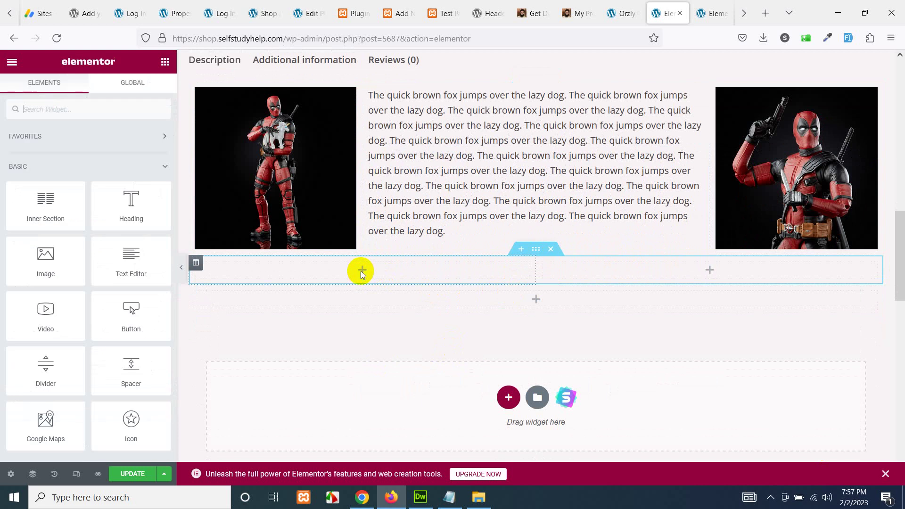
left_click_drag(143, 278, 322, 278)
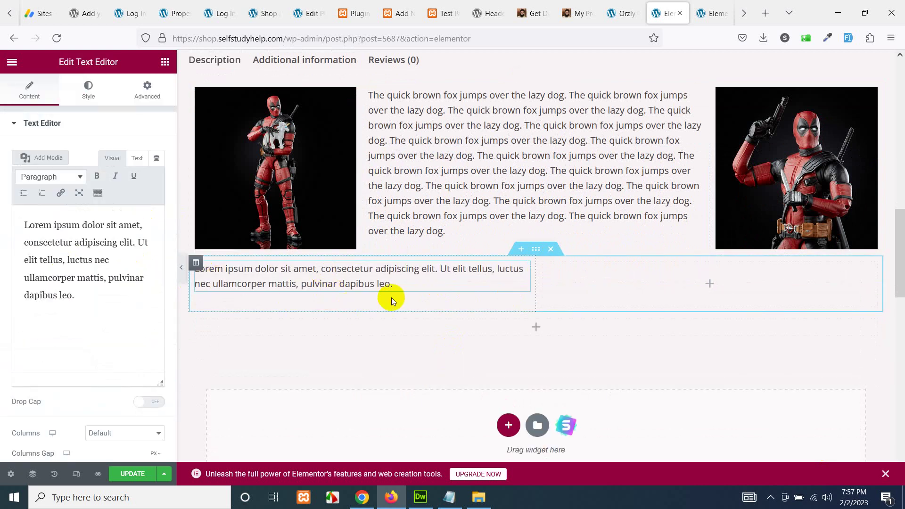
left_click_drag(101, 304, 2, 214)
key("ctrl+c")
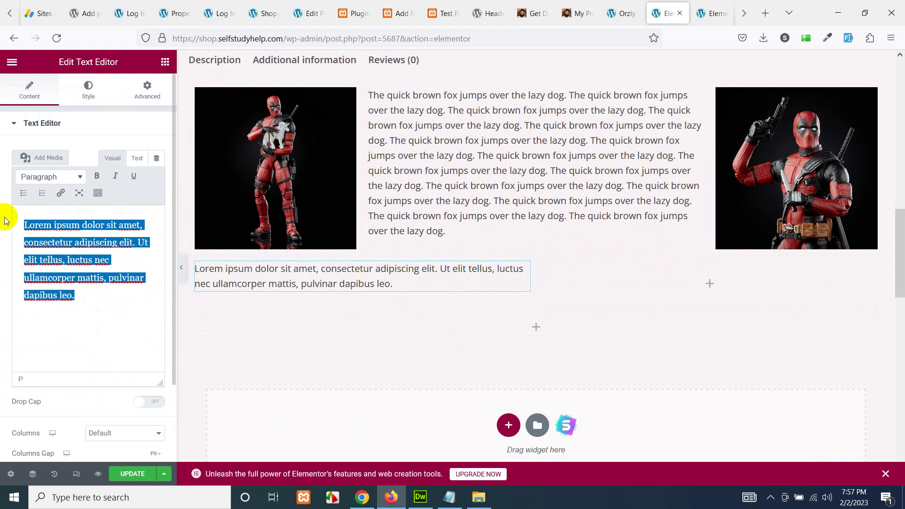
left_click(114, 313)
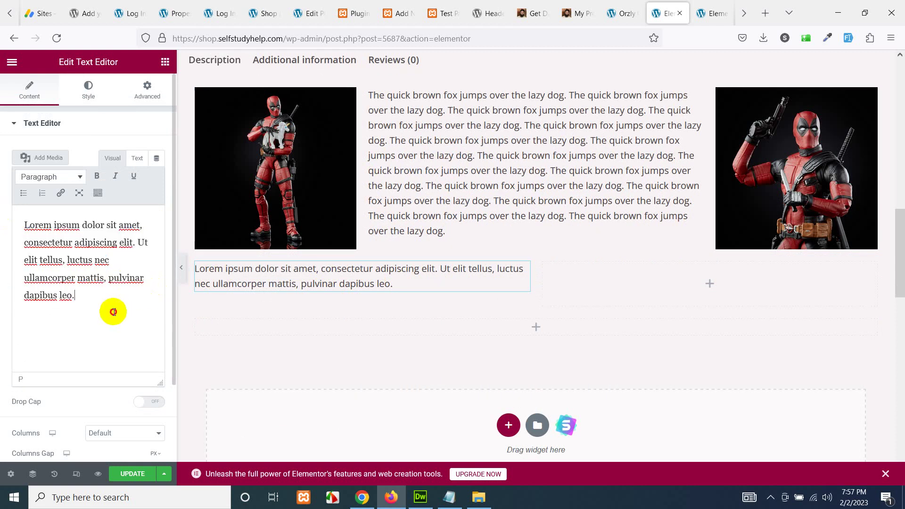
key("ctrl+v")
key("ctrl+v")
key("ctrl+v")
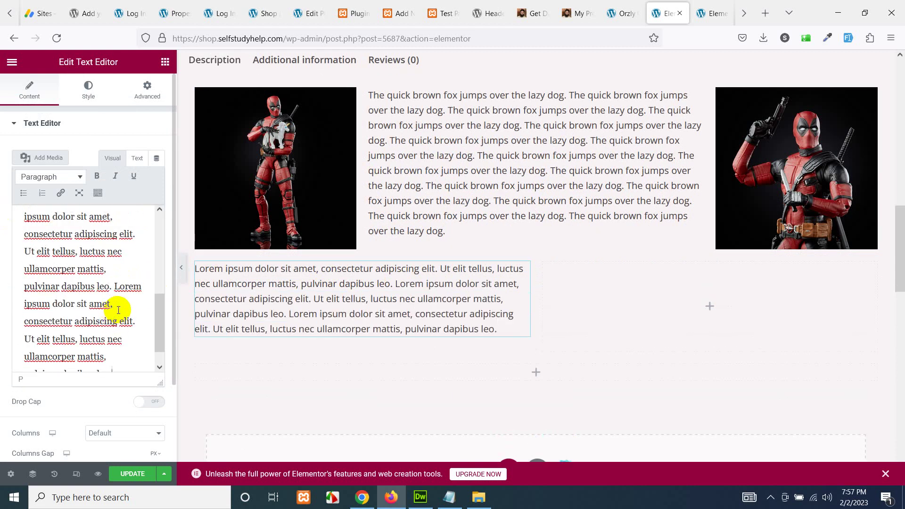
scroll(125, 409, "down", 2)
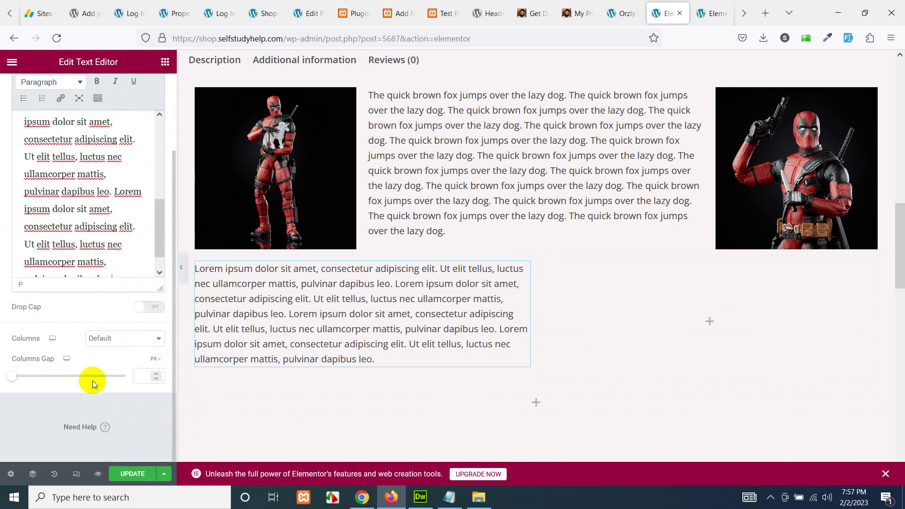
scroll(75, 265, "up", 5)
scroll(75, 151, "up", 3)
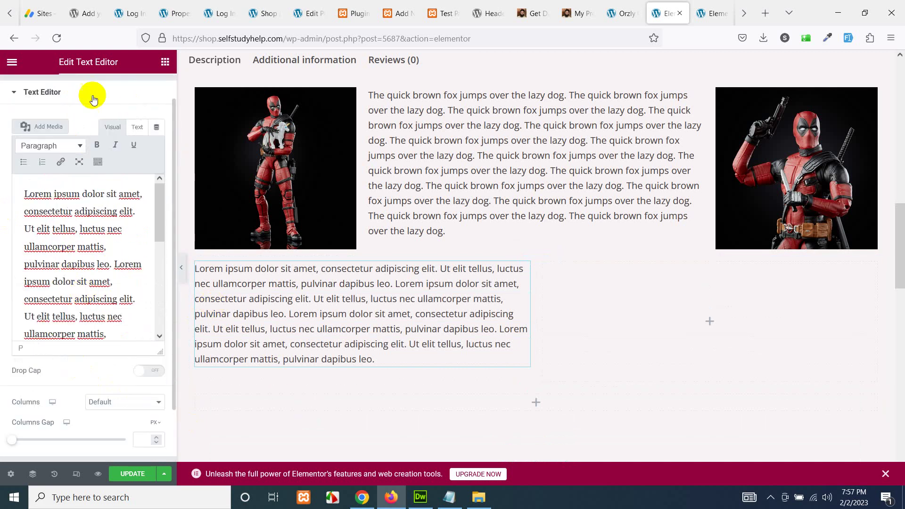
Set the paragraph's alignment to Justified in the Style settings
left_click(86, 94)
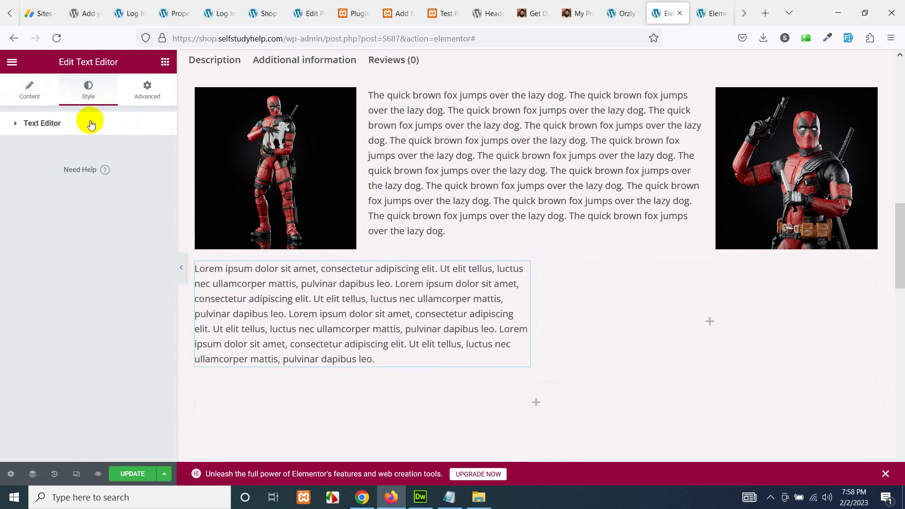
left_click(102, 121)
left_click(142, 152)
left_click(155, 153)
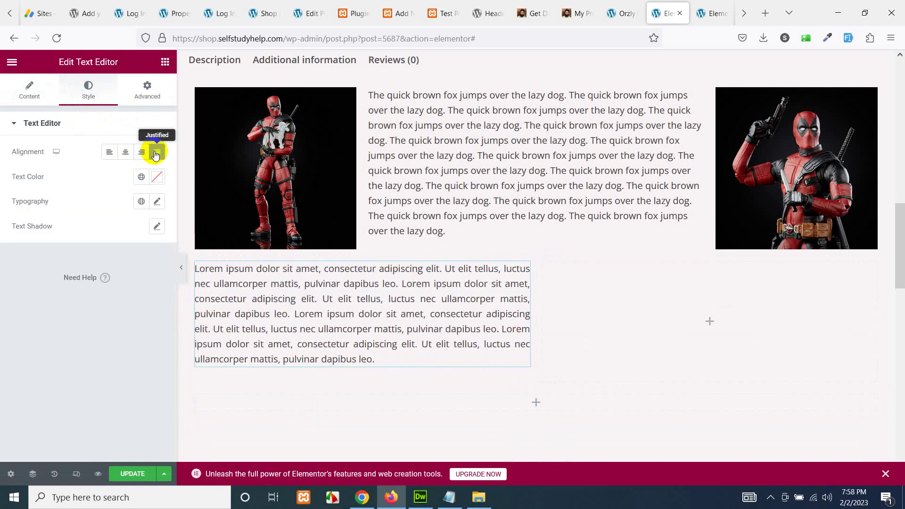
Add an Image widget with the Toy Story picture to the second section's right column
left_click(710, 324)
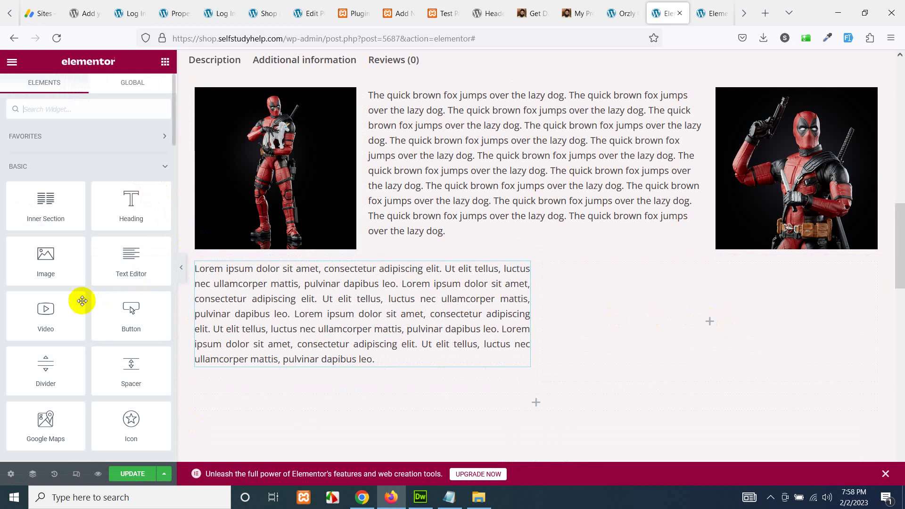
left_click_drag(59, 268, 708, 325)
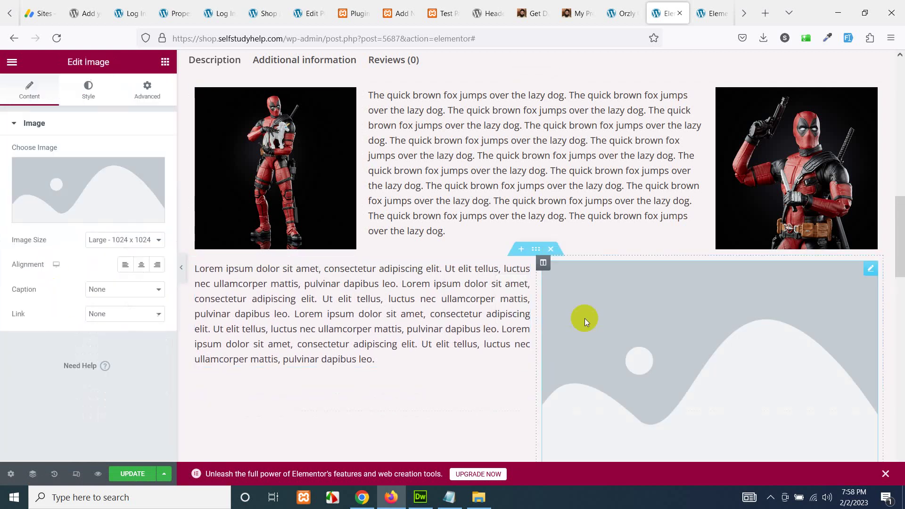
left_click(120, 196)
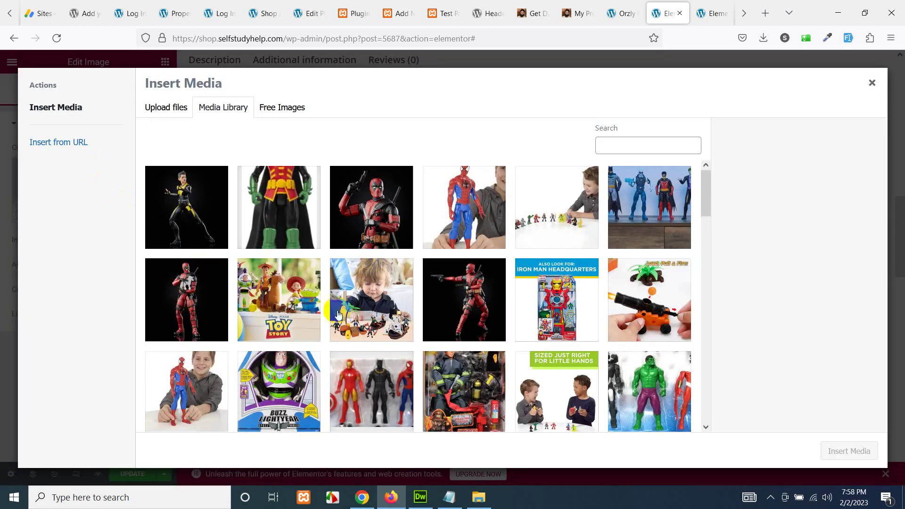
left_click(274, 289)
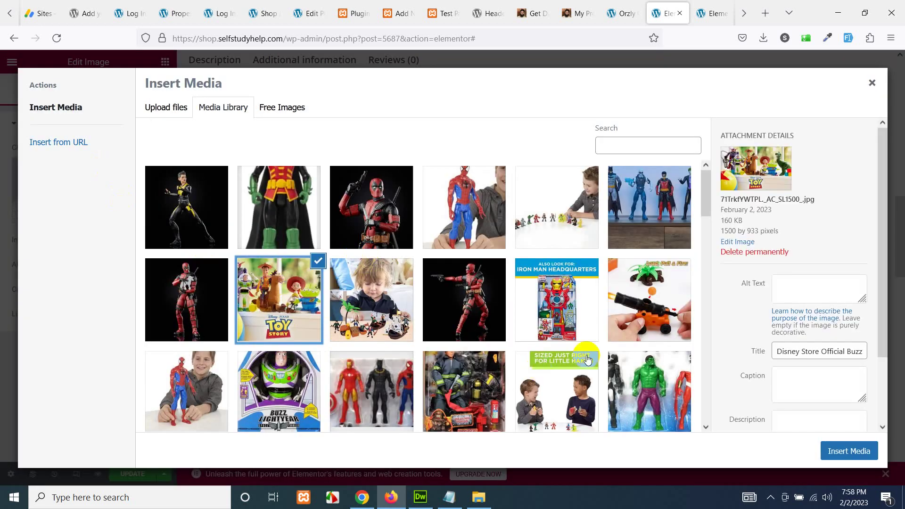
left_click(839, 448)
scroll(714, 388, "down", 3)
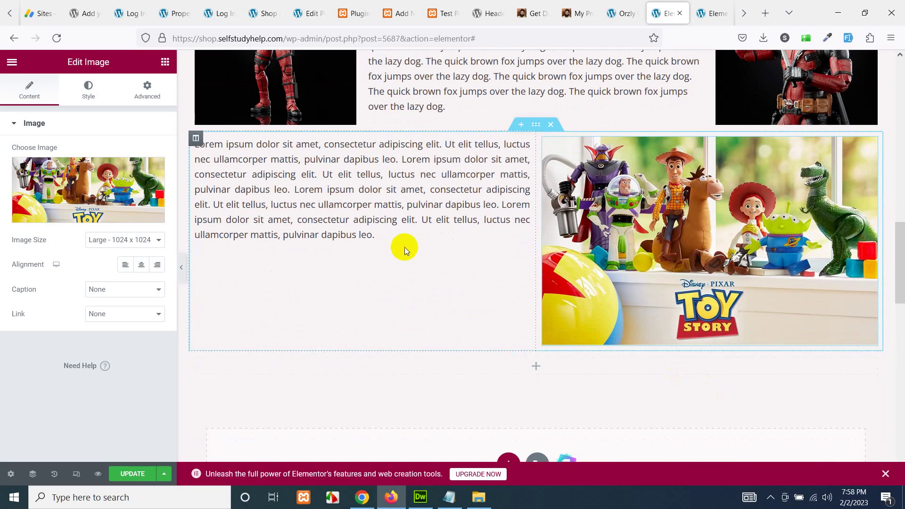
Double the Lorem ipsum paragraph by pasting it again at the end, then save with UPDATE
left_click(300, 209)
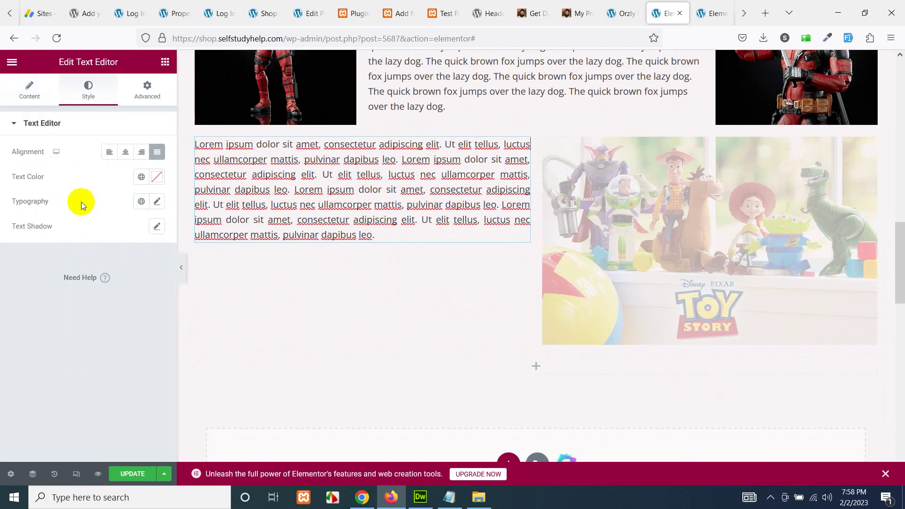
left_click(31, 91)
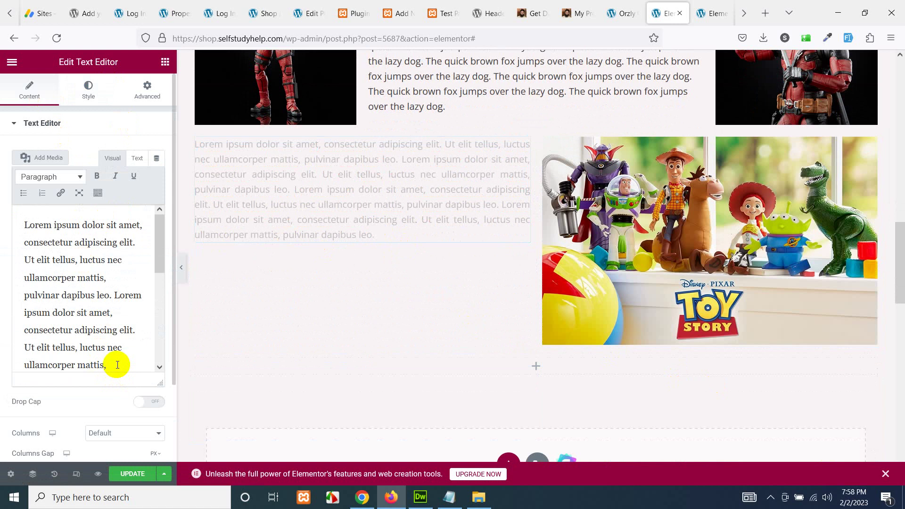
scroll(118, 364, "down", 3)
left_click_drag(122, 348, 1, 176)
key("ctrl+c")
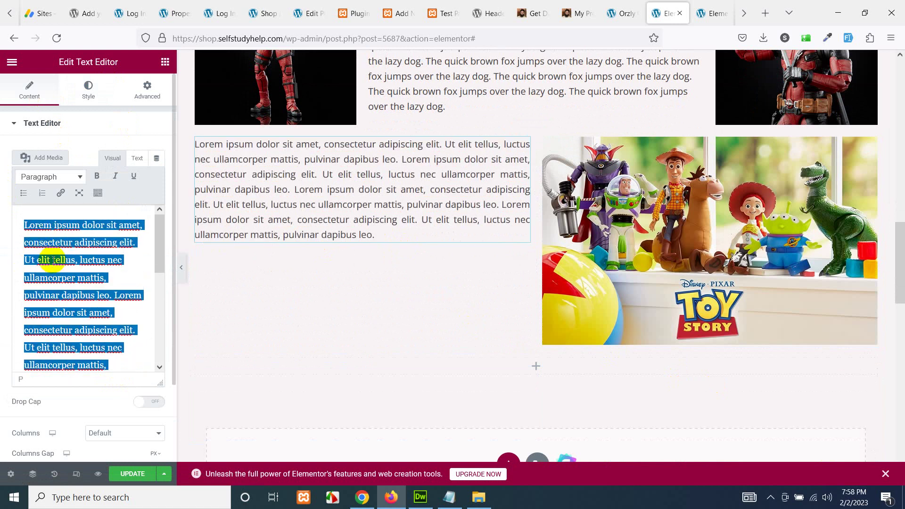
left_click(137, 366)
scroll(135, 363, "down", 2)
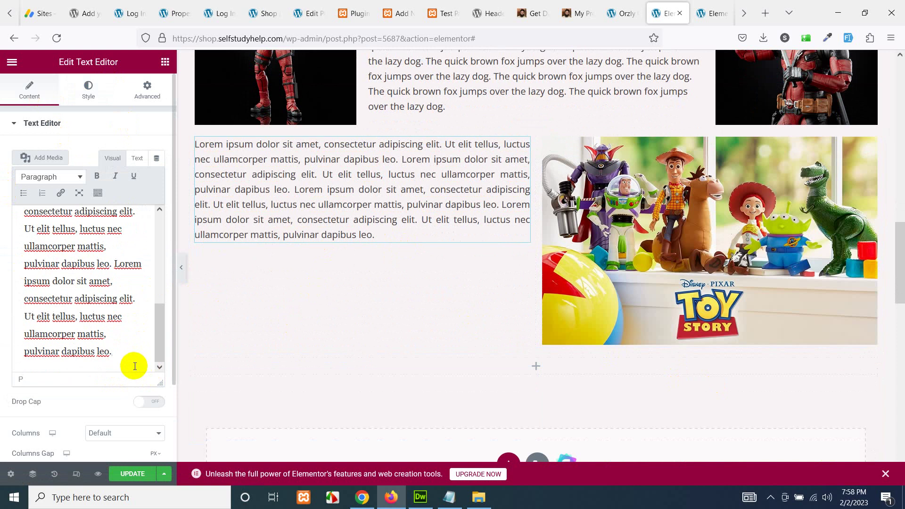
key("ctrl+v")
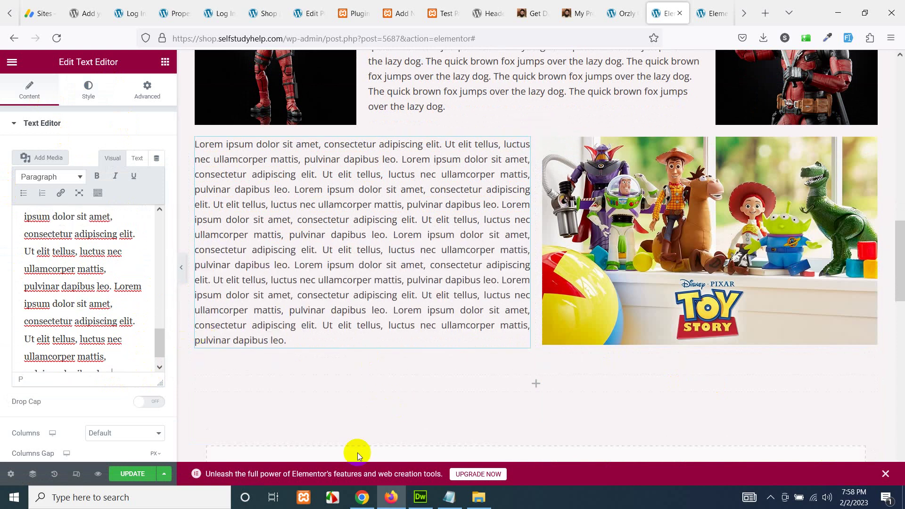
left_click(122, 474)
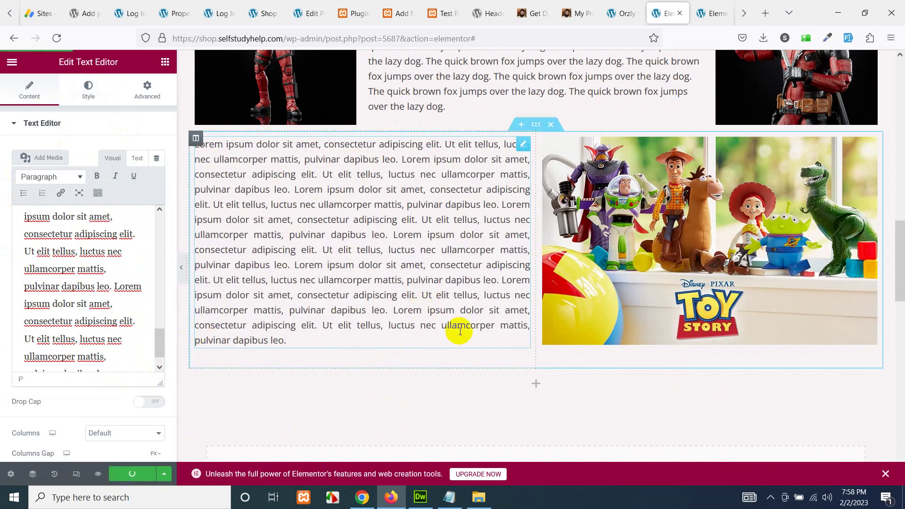
Switch to the Orzly product page and reload it to see the new layout
left_click(617, 7)
left_click(57, 38)
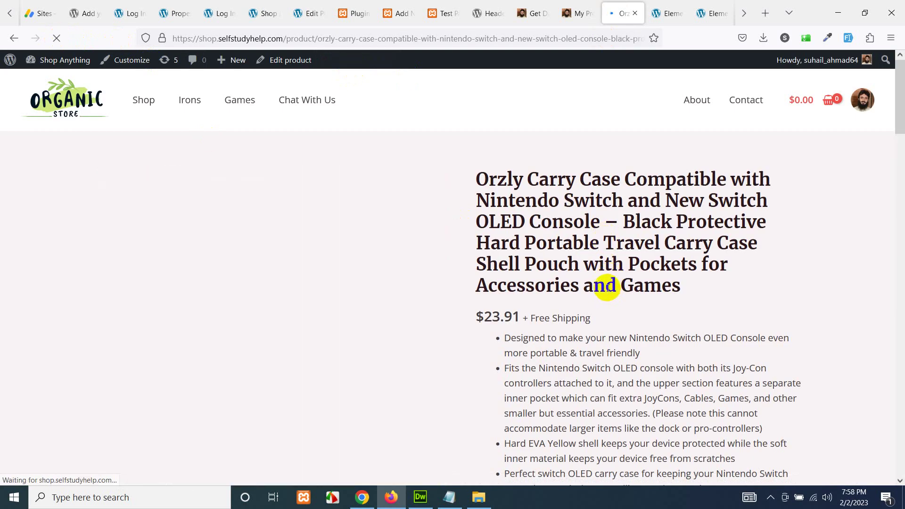
scroll(607, 288, "down", 10)
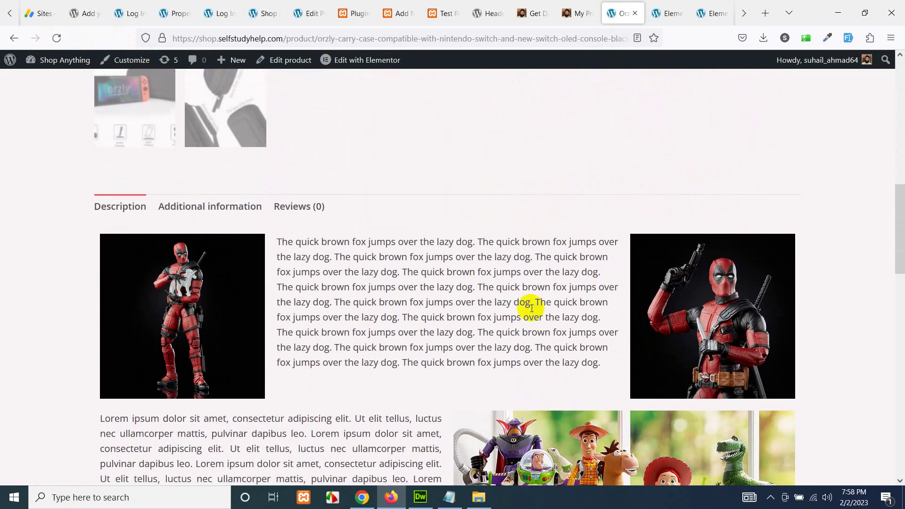
scroll(448, 308, "down", 5)
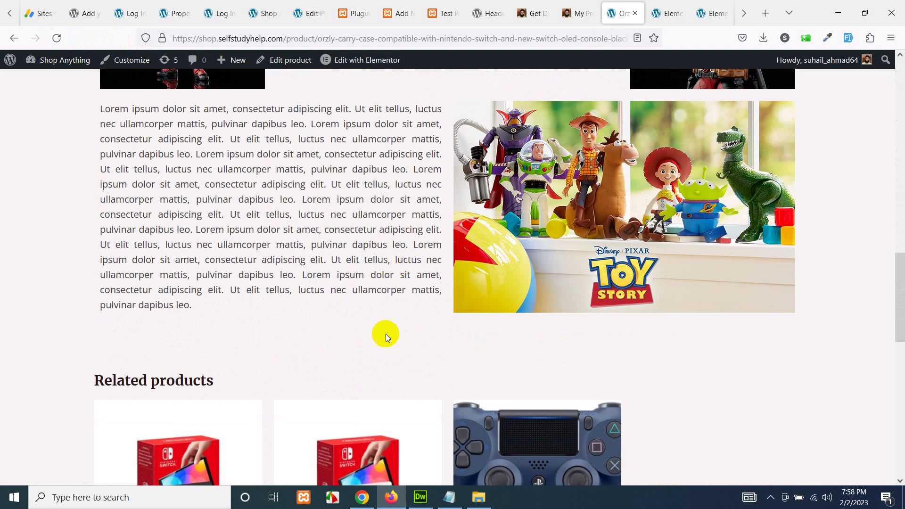
scroll(380, 354, "up", 4)
scroll(307, 312, "up", 1)
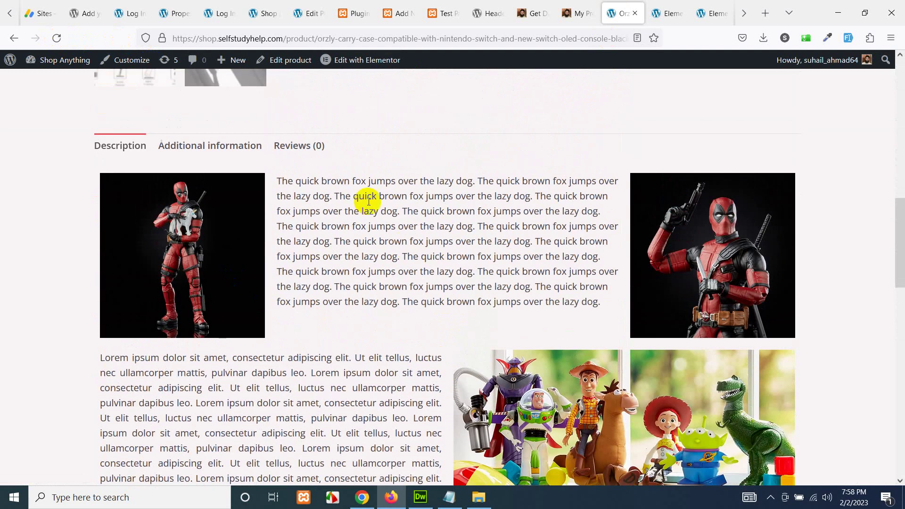
Check the Additional information tab, then return to the Description tab
left_click(208, 149)
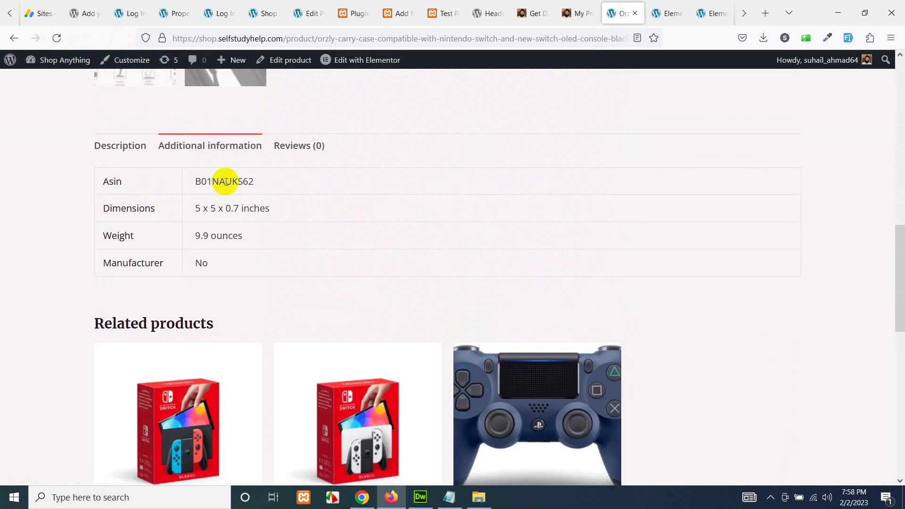
left_click(130, 147)
scroll(427, 245, "down", 3)
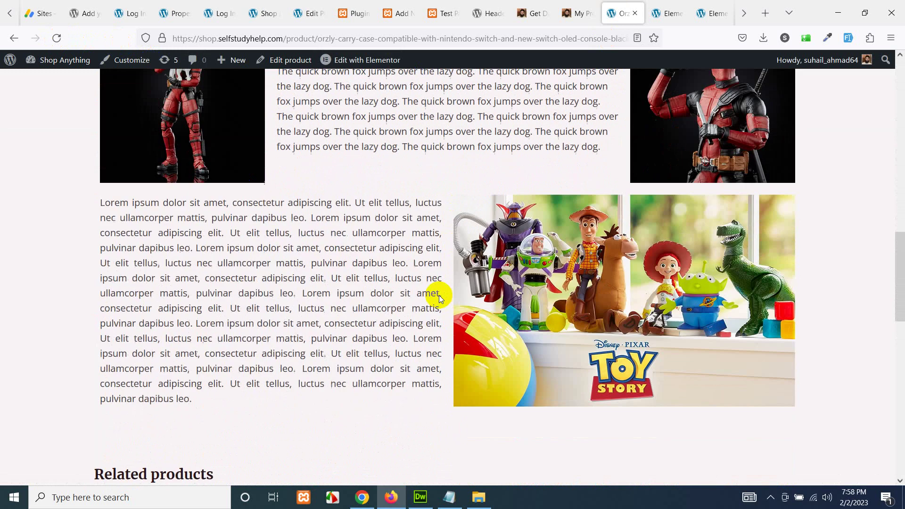
scroll(439, 293, "up", 3)
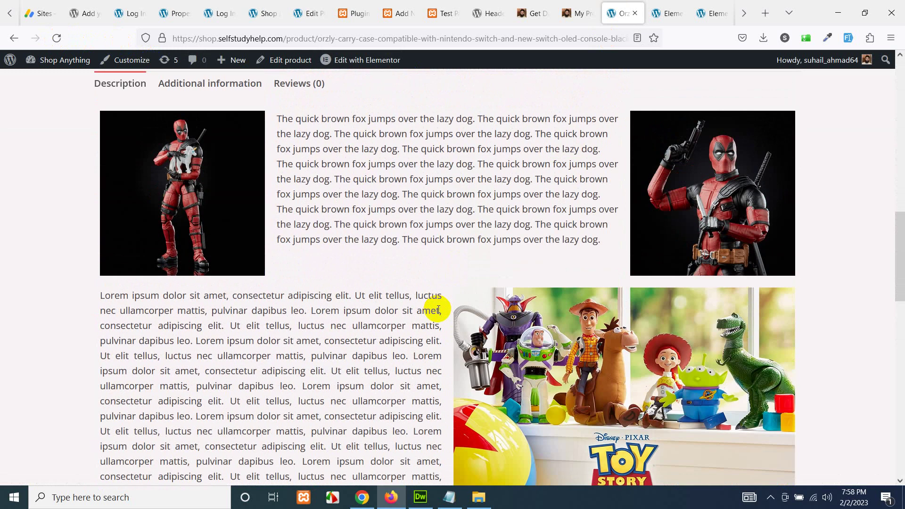
scroll(424, 314, "up", 10)
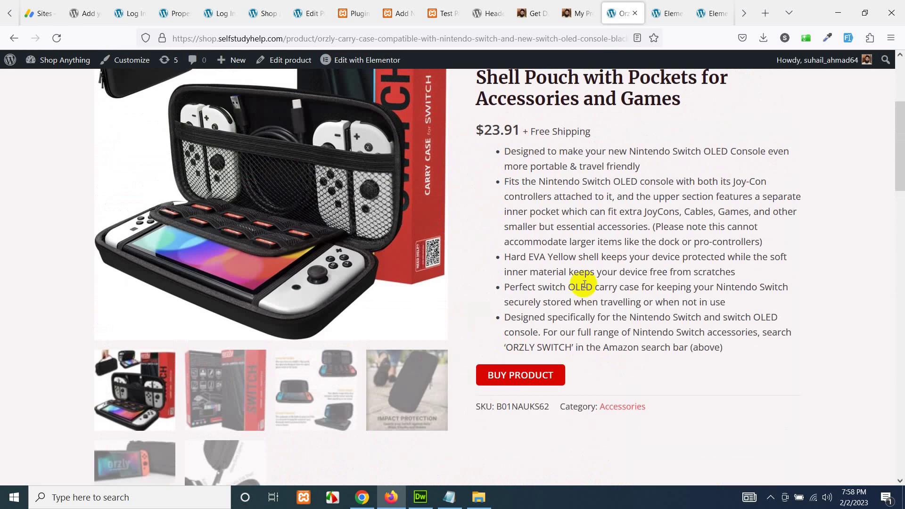
Browse the gallery thumbnails, ending on the third one showing the elastic straps
scroll(521, 290, "up", 4)
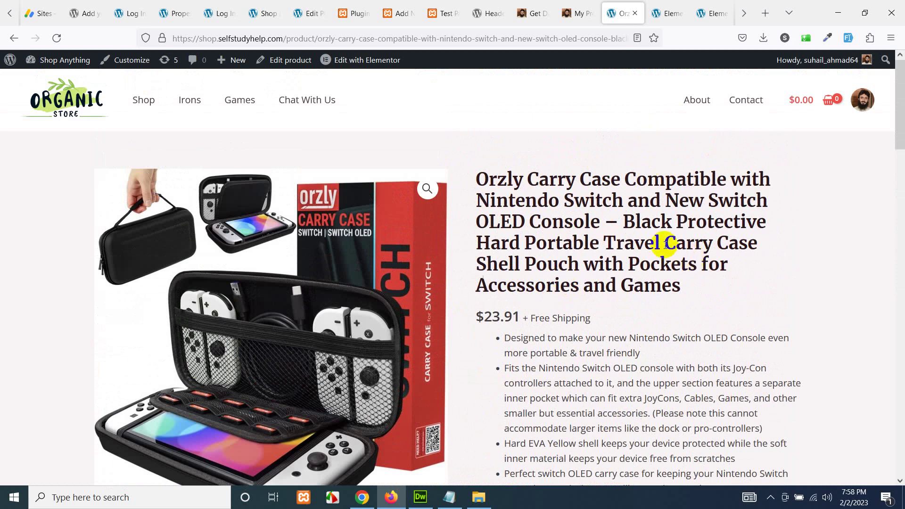
scroll(693, 330, "down", 3)
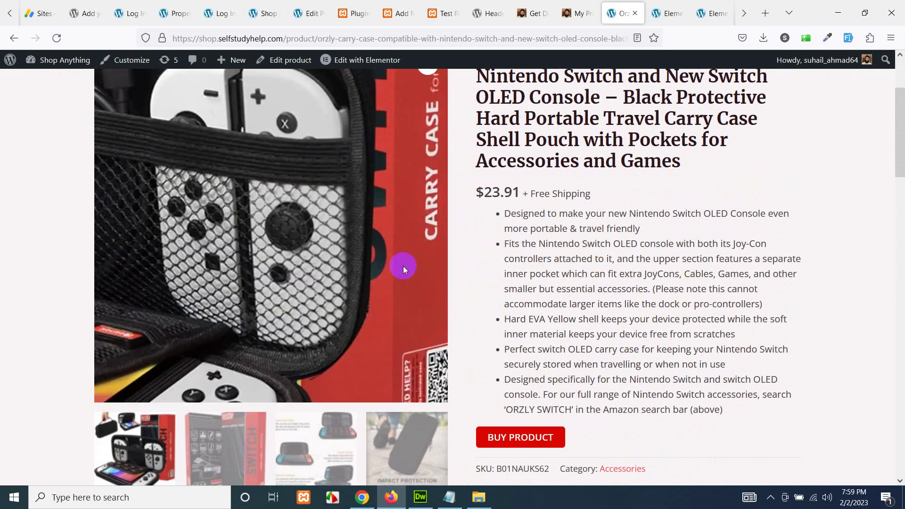
scroll(479, 398, "down", 6)
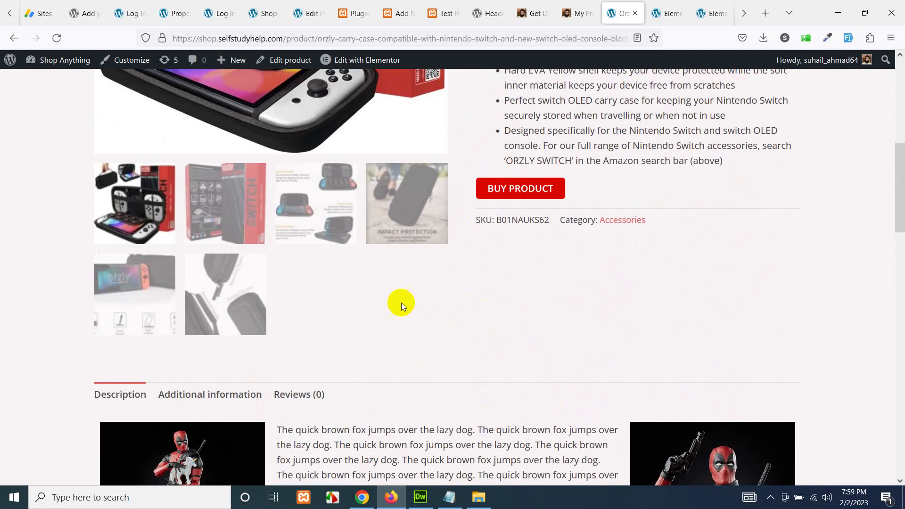
left_click(229, 228)
scroll(390, 304, "up", 3)
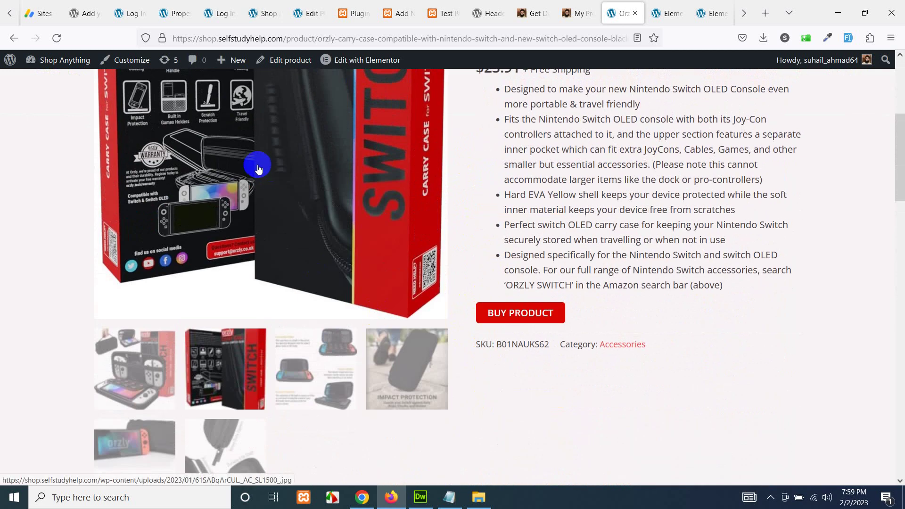
scroll(298, 275, "up", 3)
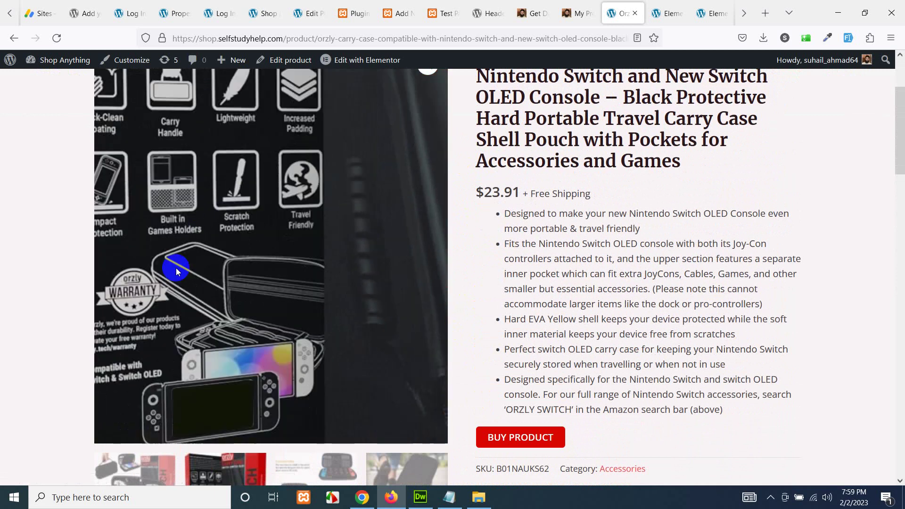
scroll(257, 249, "down", 3)
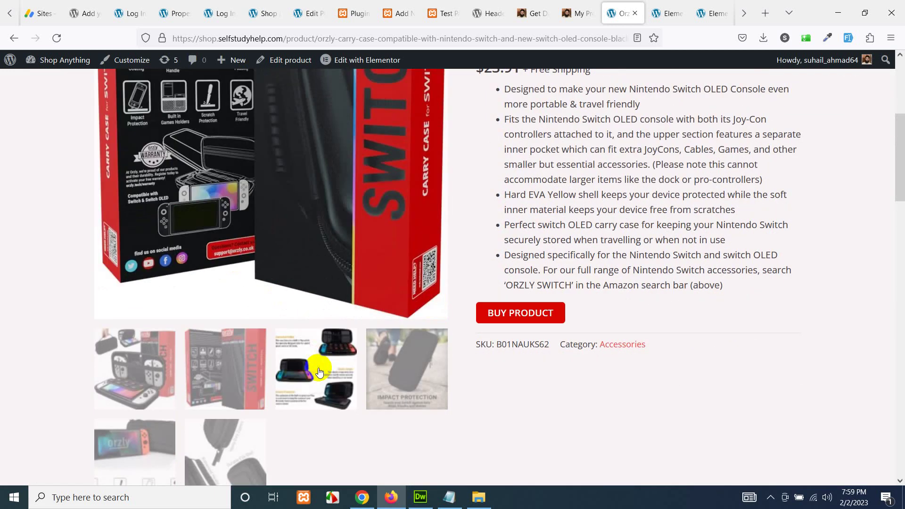
left_click(317, 367)
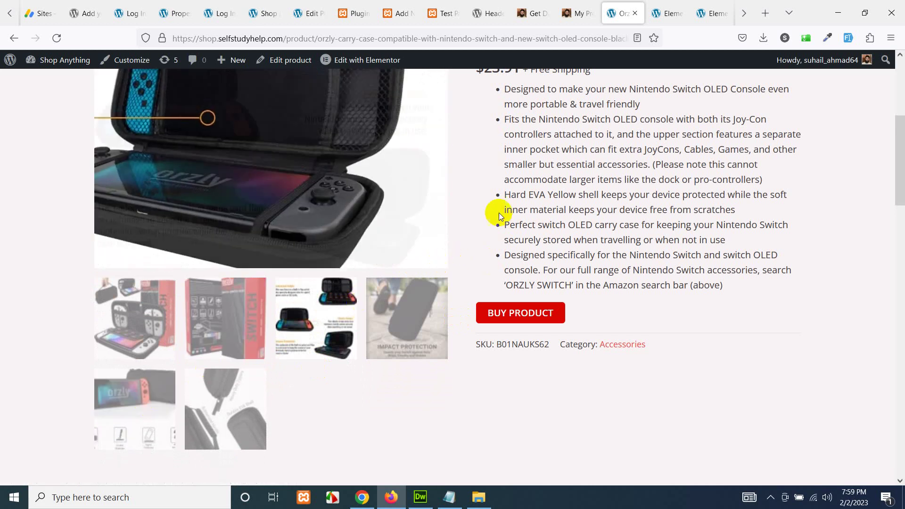
scroll(517, 185, "up", 2)
scroll(517, 186, "up", 1)
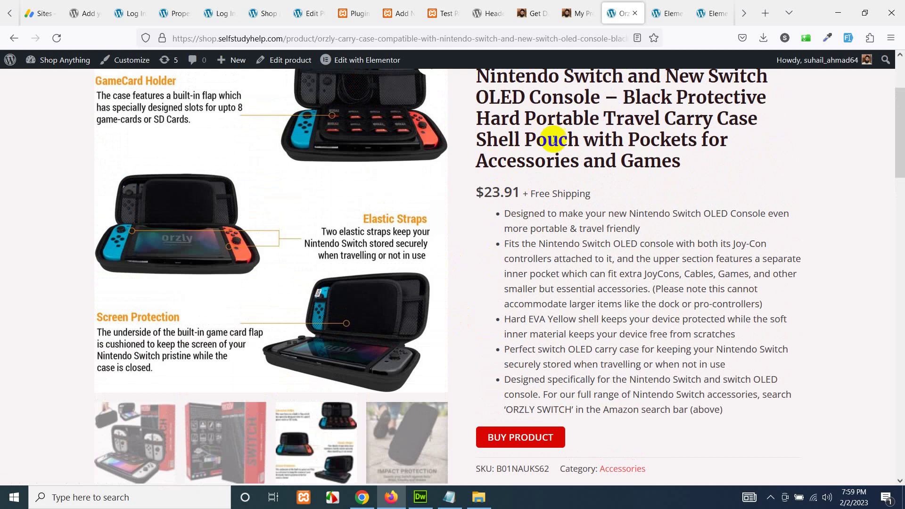
scroll(584, 236, "down", 5)
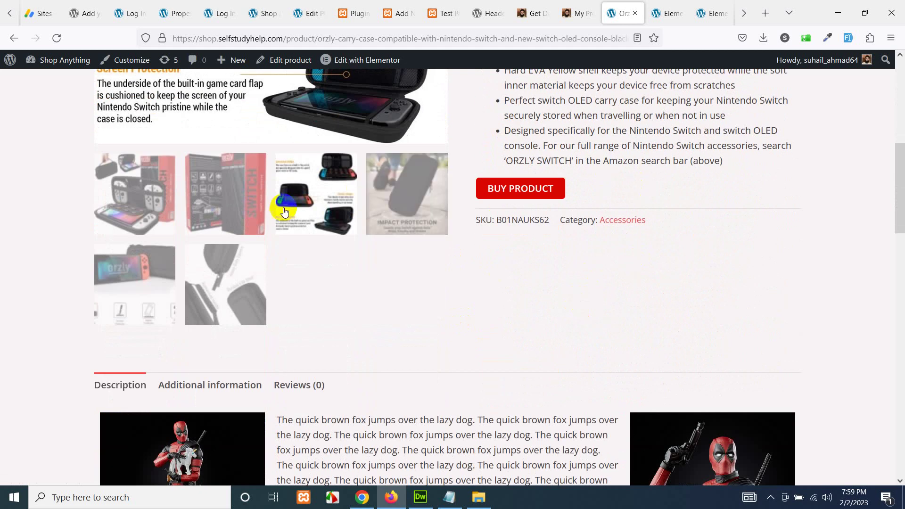
scroll(362, 203, "up", 4)
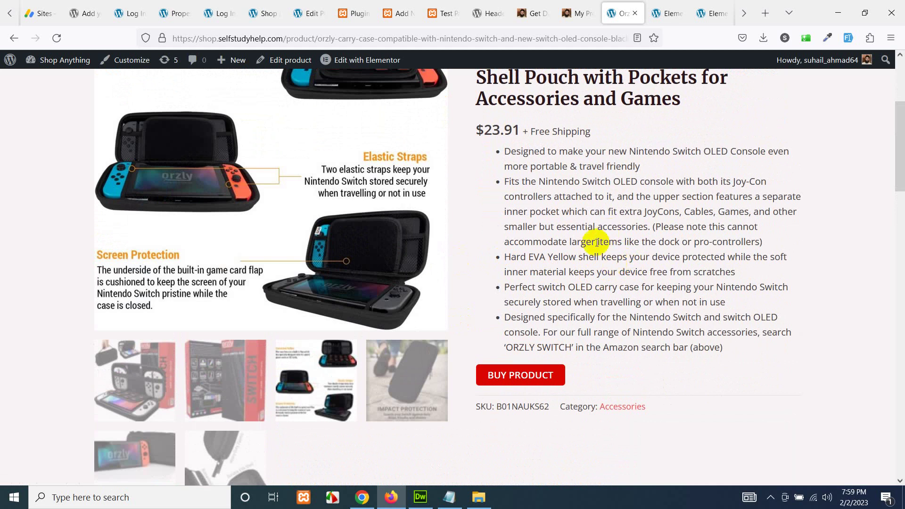
Go from the Get Data page to the importwoocommerce.com home page and reload it
left_click(530, 11)
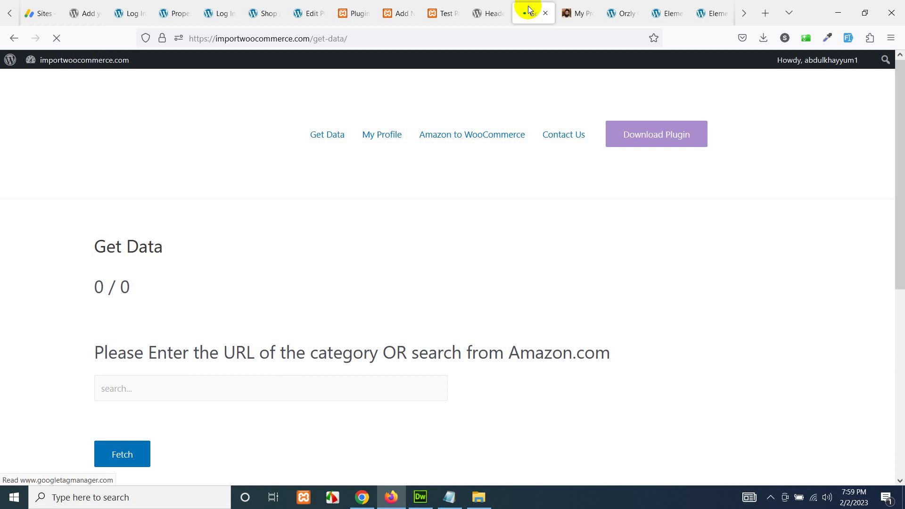
left_click(130, 121)
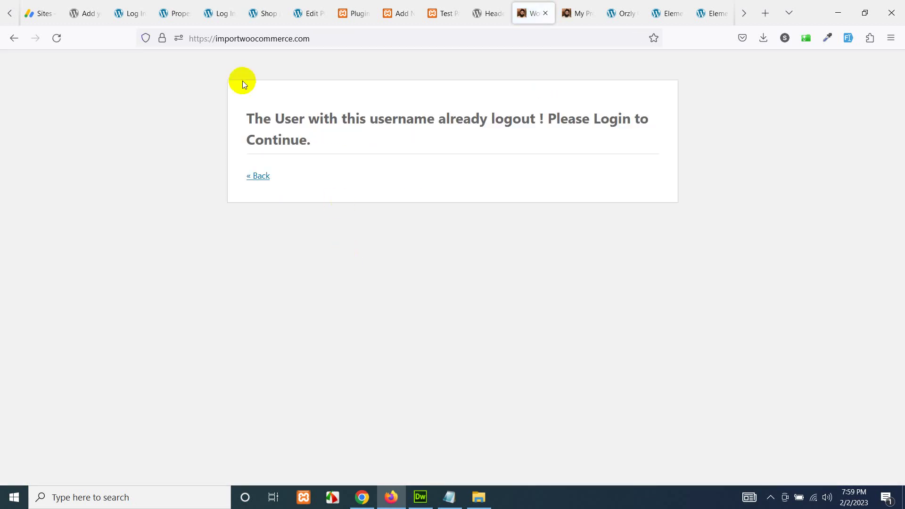
left_click(329, 33)
left_click(345, 38)
key("Return")
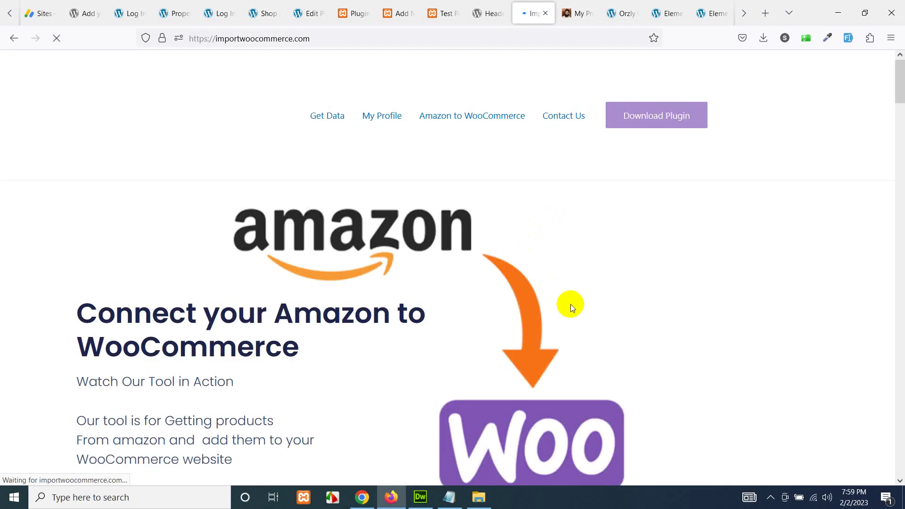
Scroll through the homepage and start the Build Amazon Affiliate Website video
scroll(570, 304, "down", 3)
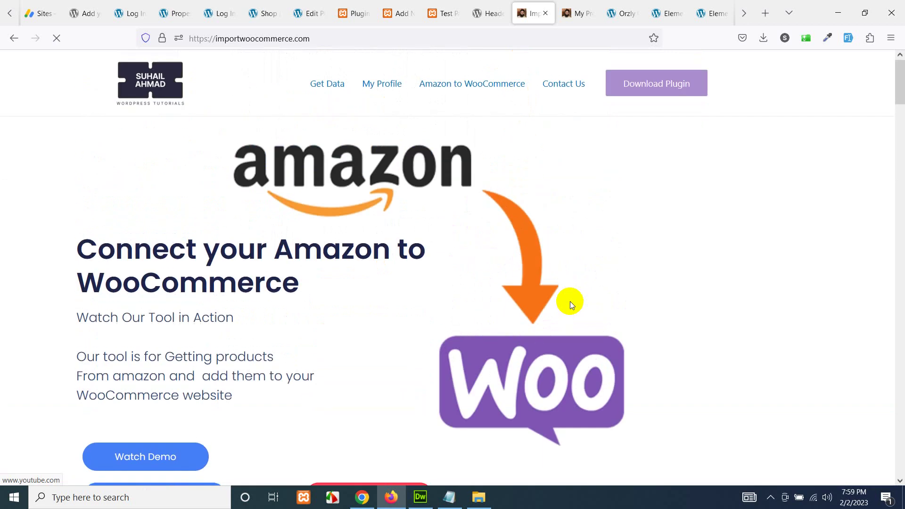
scroll(570, 301, "down", 15)
scroll(568, 301, "down", 12)
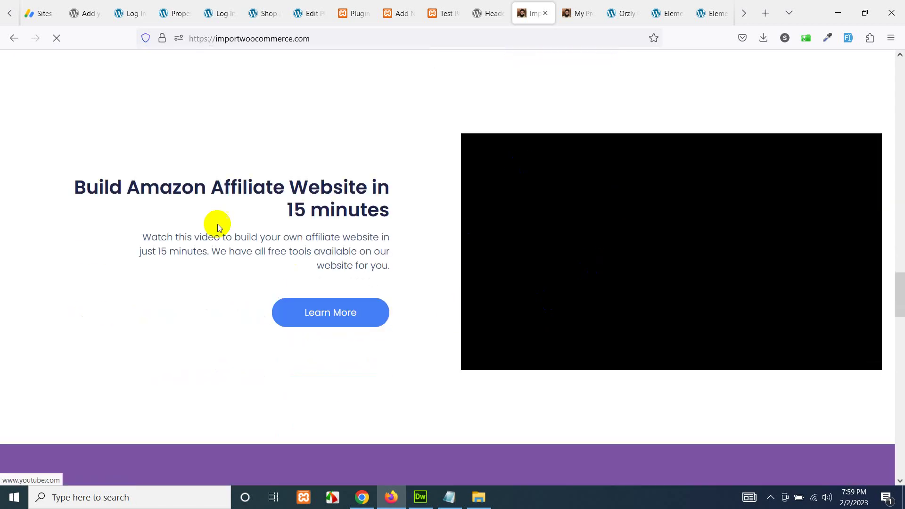
left_click(547, 255)
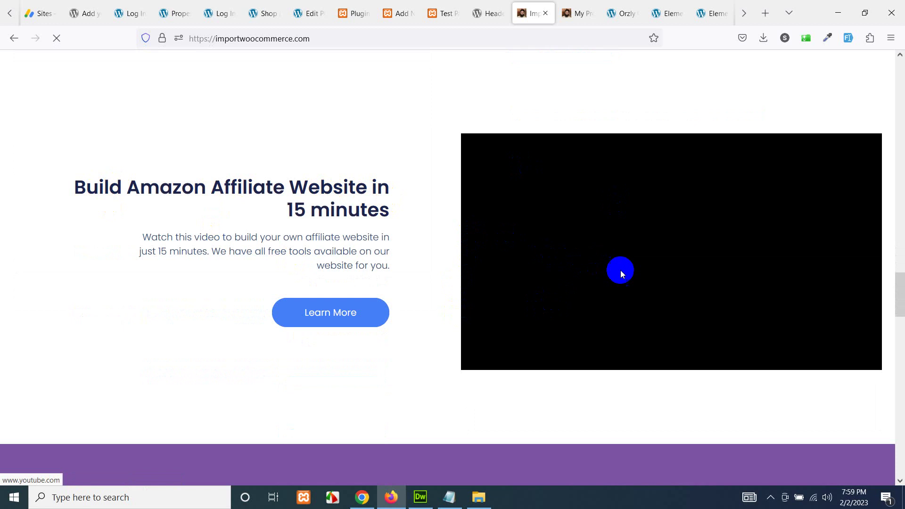
scroll(620, 271, "up", 7)
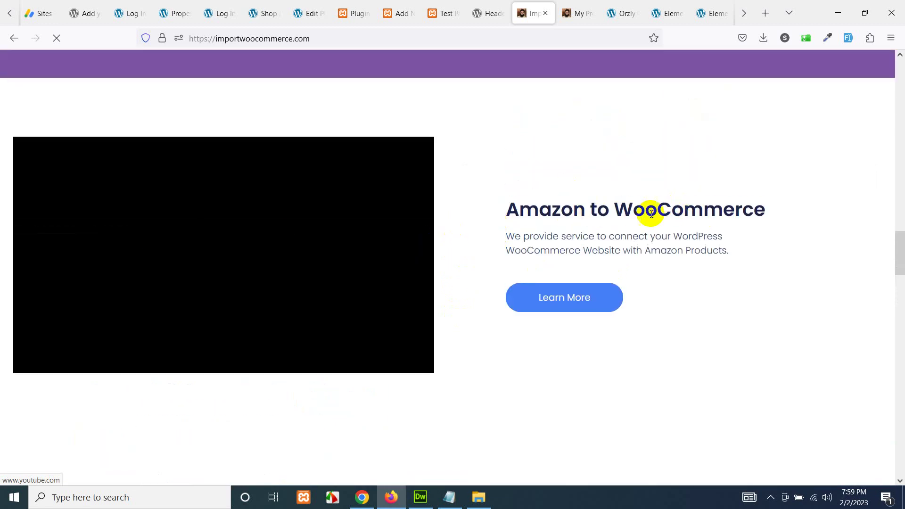
scroll(448, 395, "down", 5)
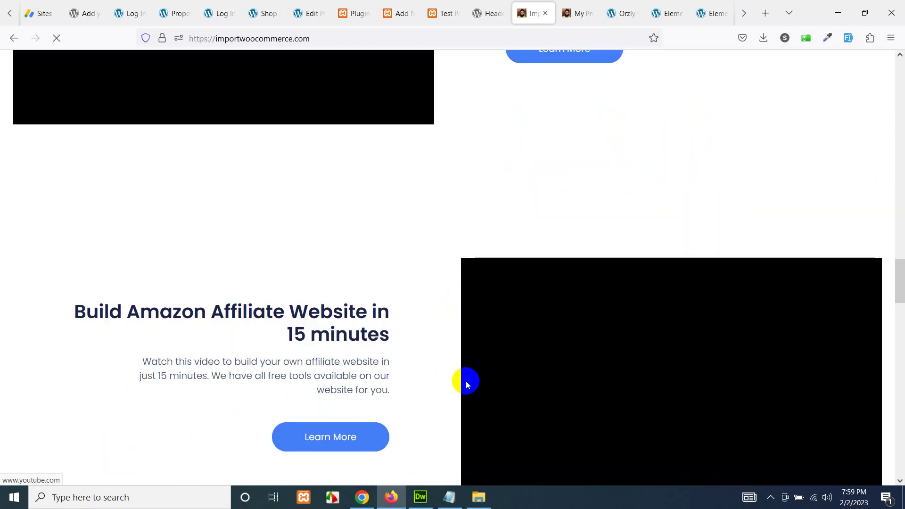
scroll(466, 384, "up", 3)
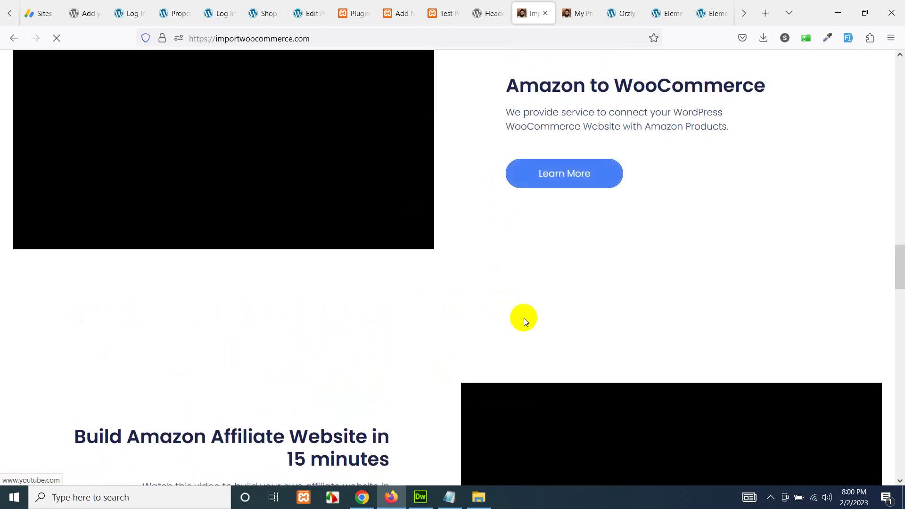
scroll(516, 297, "up", 1)
scroll(542, 264, "up", 10)
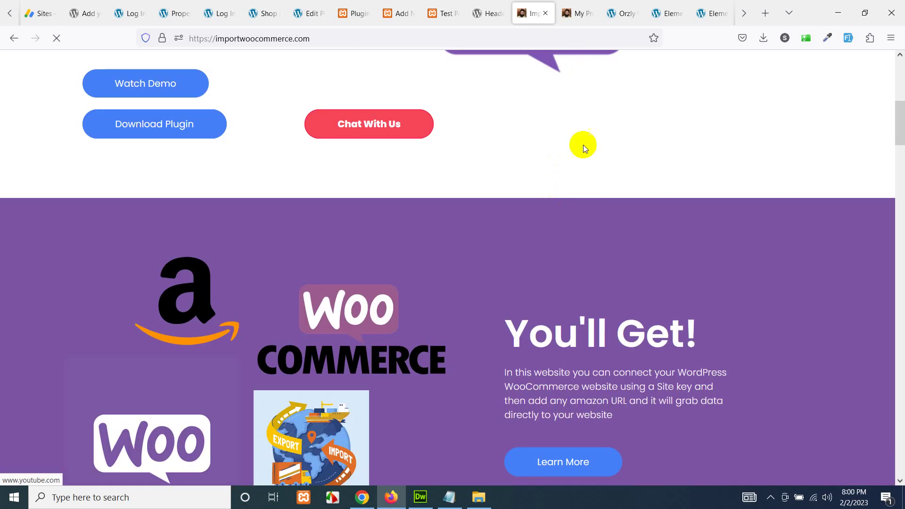
Switch back to the Orzly Carry Case product page and scroll to the top
left_click(625, 12)
scroll(603, 245, "up", 3)
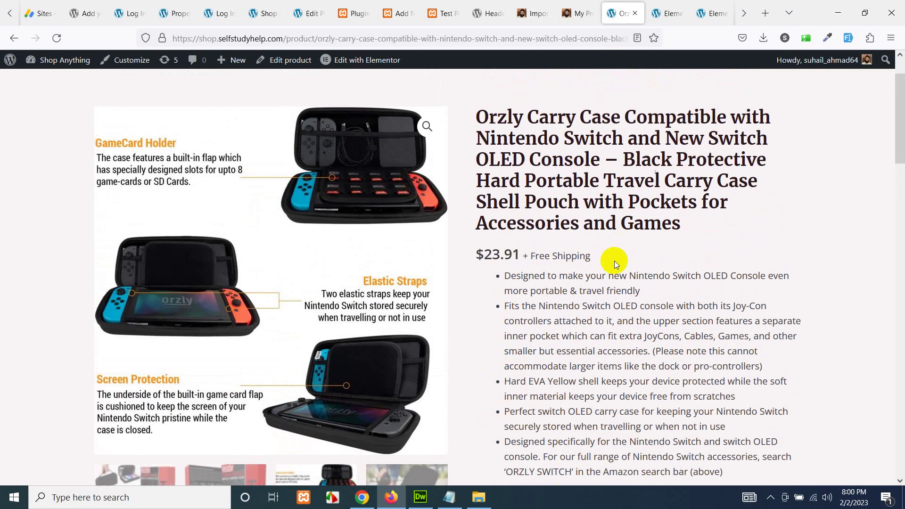